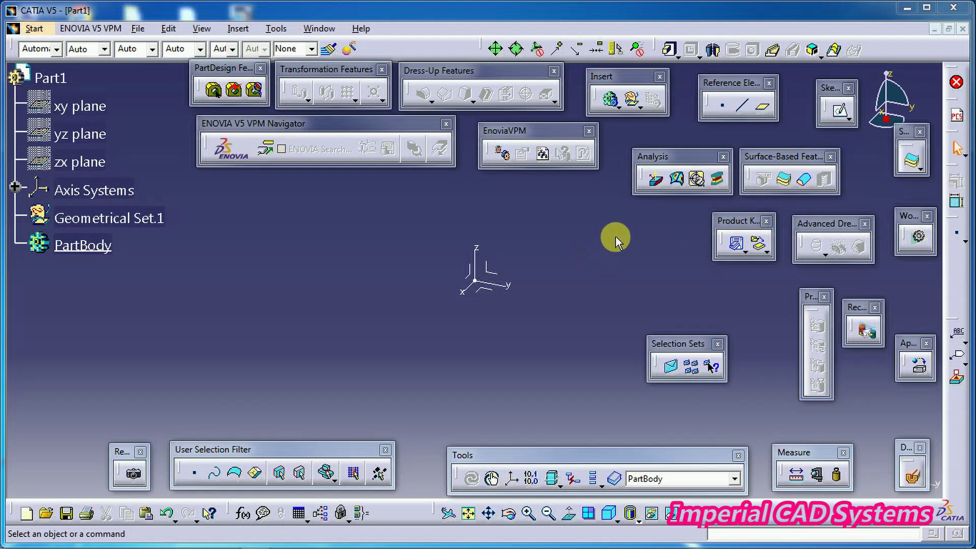
Step: Sketch a circle about 45 mm in diameter centred on the origin of the xy plane
{"action": "left_click", "coordinate": [492, 293]}
{"action": "left_click", "coordinate": [835, 121]}
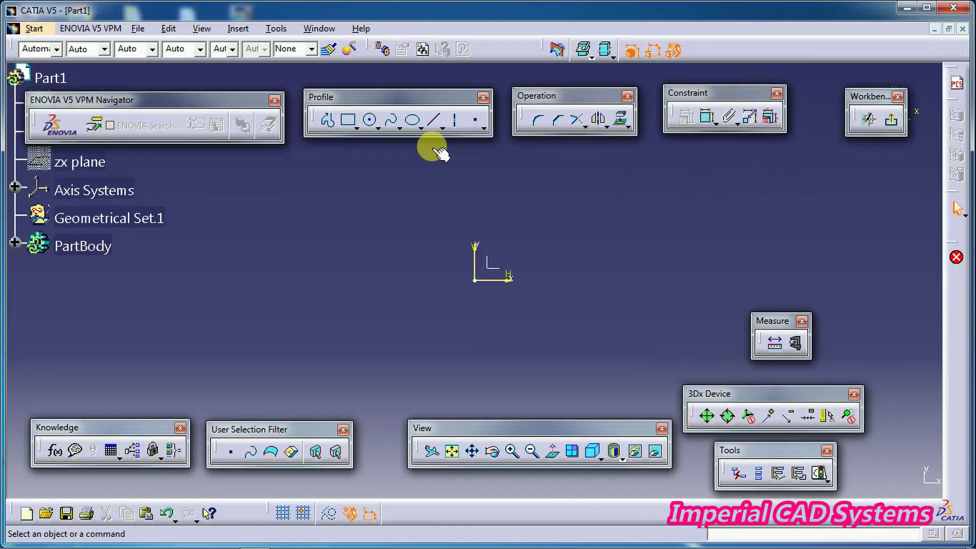
{"action": "left_click", "coordinate": [369, 120]}
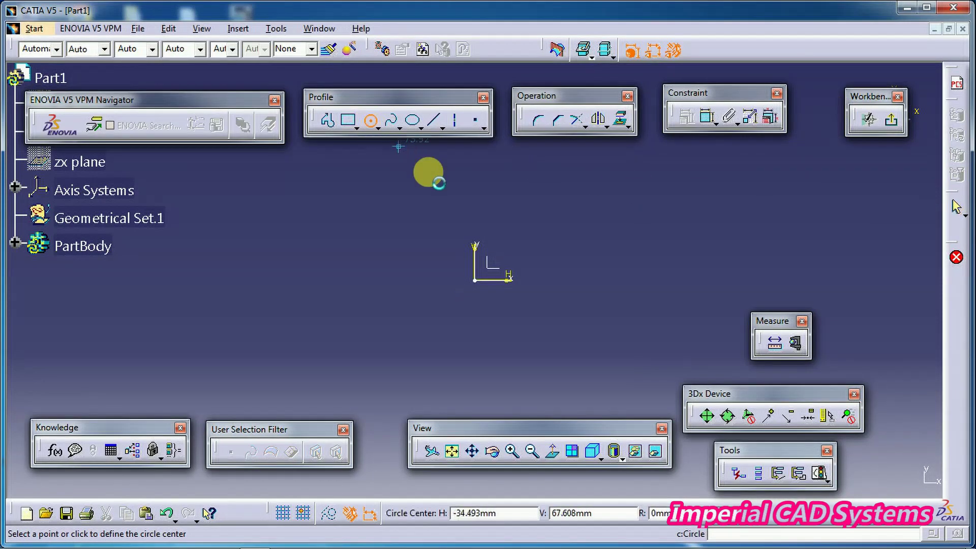
{"action": "left_click", "coordinate": [475, 280]}
{"action": "left_click", "coordinate": [503, 250]}
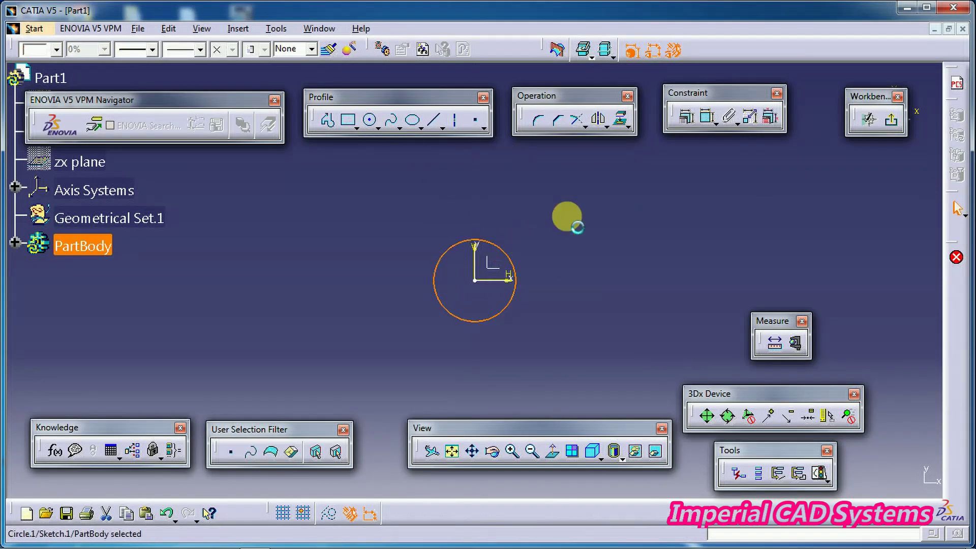
Step: Constrain the circle's diameter to 25 mm and exit the sketch
{"action": "left_click", "coordinate": [708, 118]}
{"action": "left_click", "coordinate": [593, 199]}
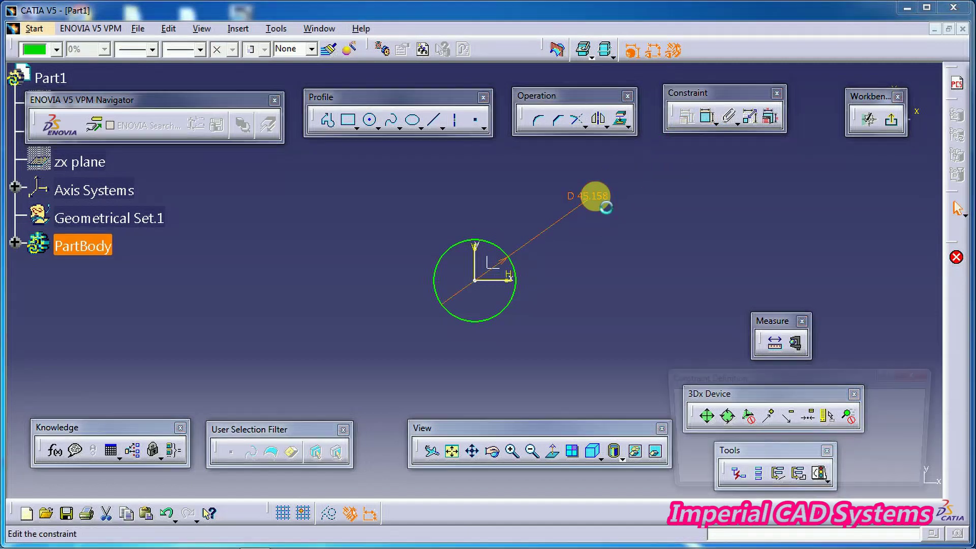
{"action": "key", "text": "Return"}
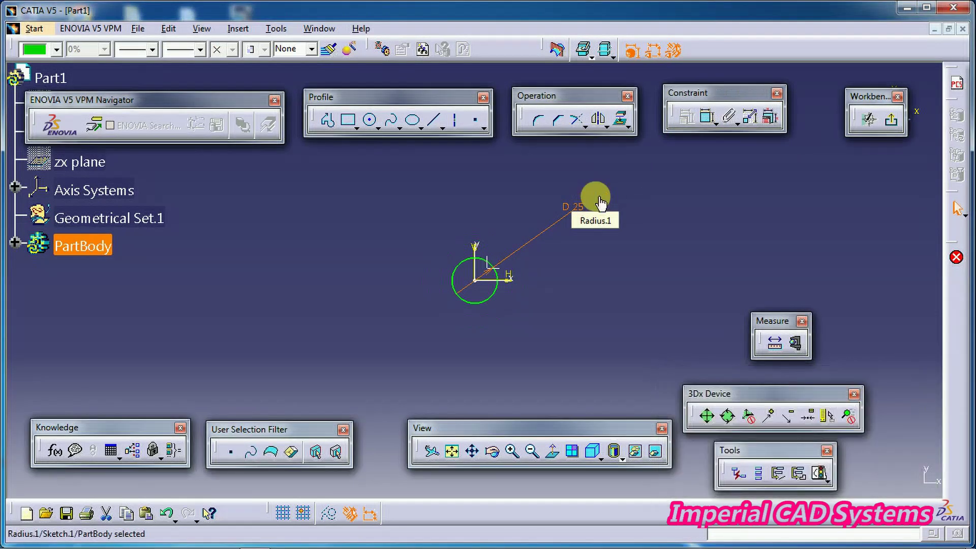
{"action": "left_click", "coordinate": [890, 120]}
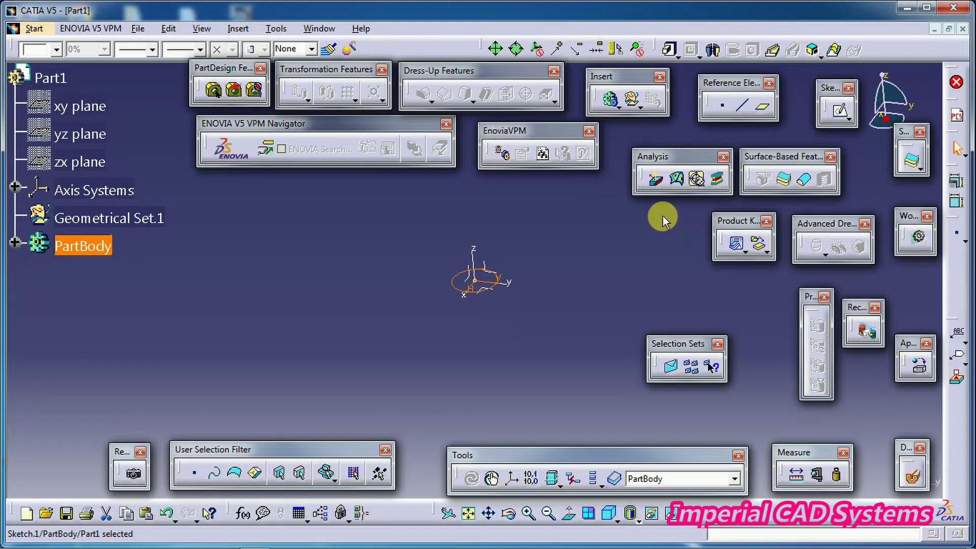
Step: Pad the circle sketch with a length of 30 mm and mirrored extent to form a cylinder
{"action": "left_click", "coordinate": [672, 50]}
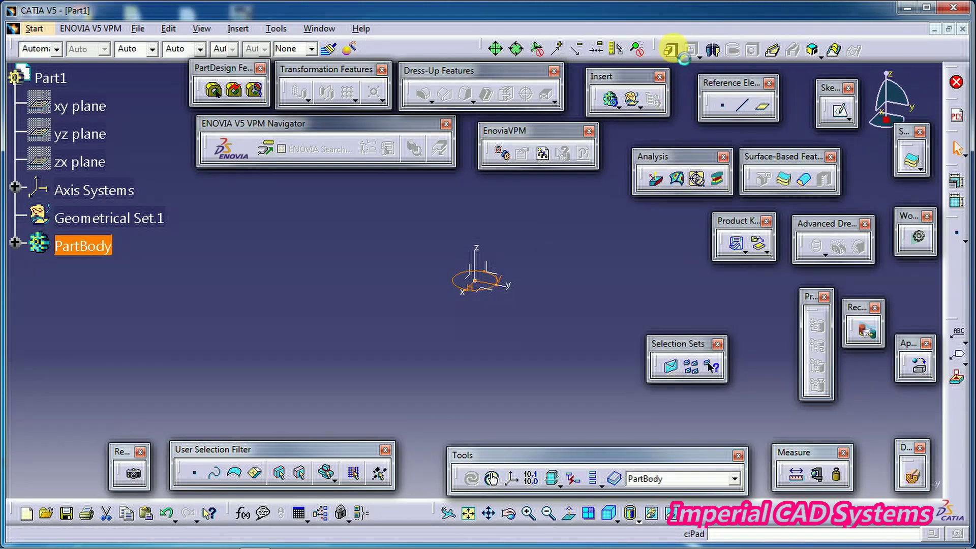
{"action": "left_click", "coordinate": [680, 367]}
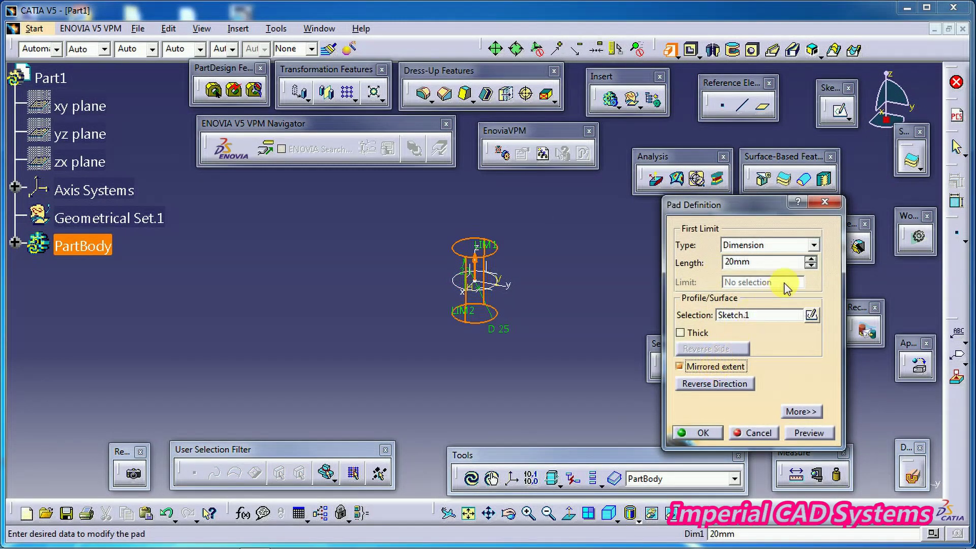
{"action": "double_click", "coordinate": [763, 261]}
{"action": "type", "text": "30"}
{"action": "key", "text": "Return"}
{"action": "left_click", "coordinate": [505, 322]}
Step: Sketch a closed six-sided profile around the cylinder on the xy plane, with two horizontal sides, and exit the sketch
{"action": "middle_click_drag", "start_coordinate": [506, 323], "coordinate": [584, 330]}
{"action": "middle_click_drag", "start_coordinate": [519, 321], "coordinate": [486, 329]}
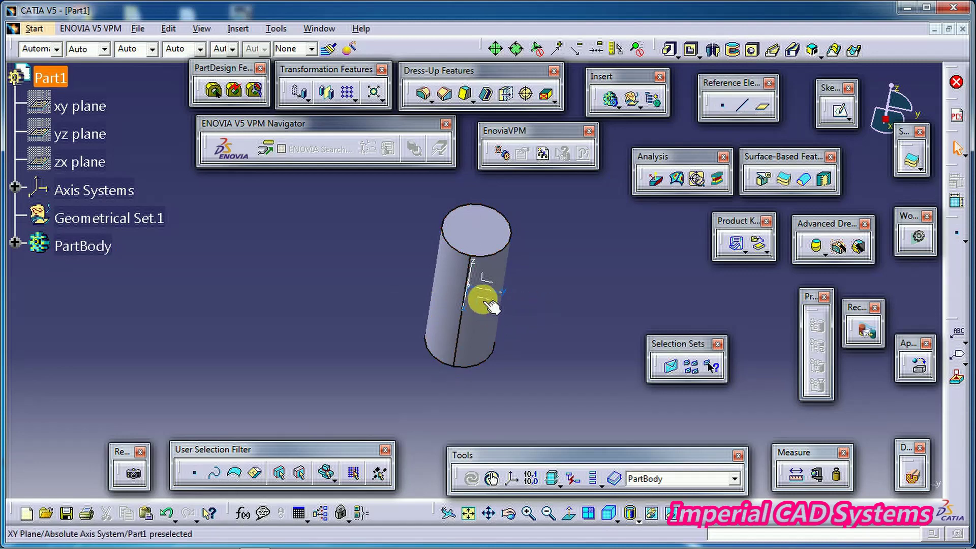
{"action": "left_click", "coordinate": [491, 305]}
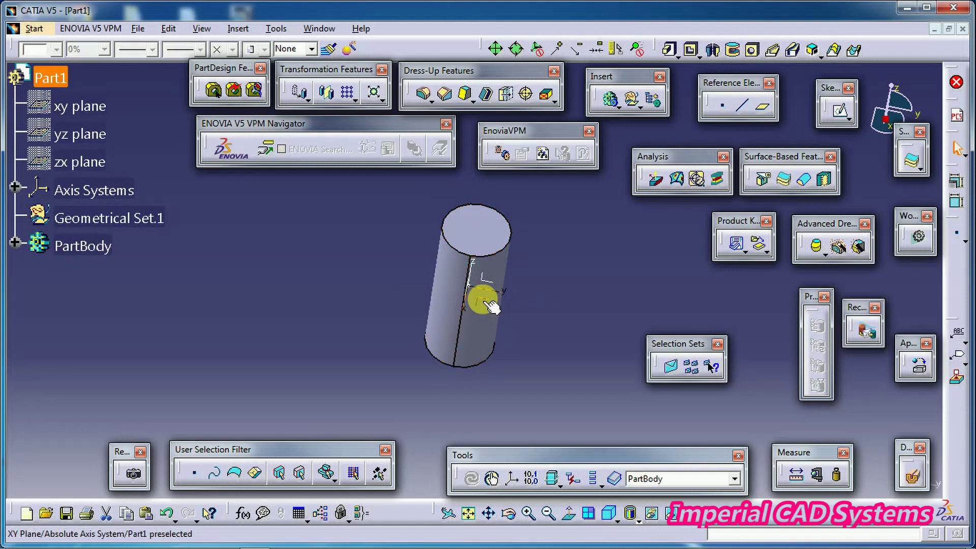
{"action": "left_click", "coordinate": [841, 114]}
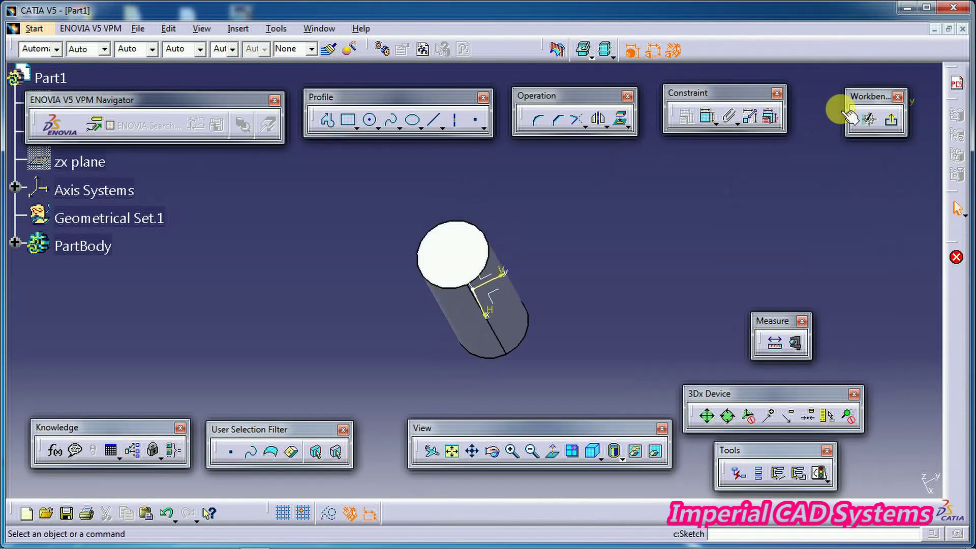
{"action": "left_click", "coordinate": [329, 124]}
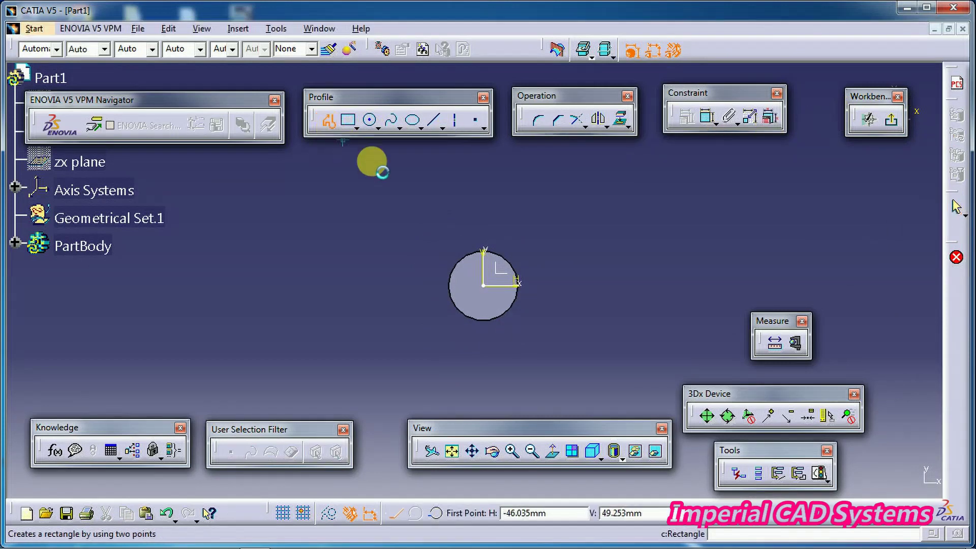
{"action": "left_click", "coordinate": [455, 226]}
{"action": "left_click", "coordinate": [423, 268]}
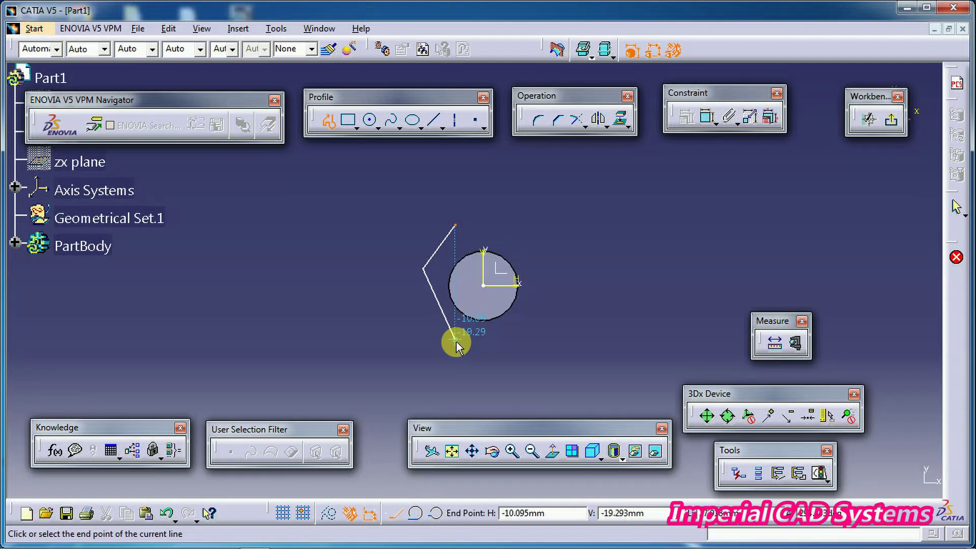
{"action": "left_click", "coordinate": [456, 340]}
{"action": "left_click", "coordinate": [519, 339]}
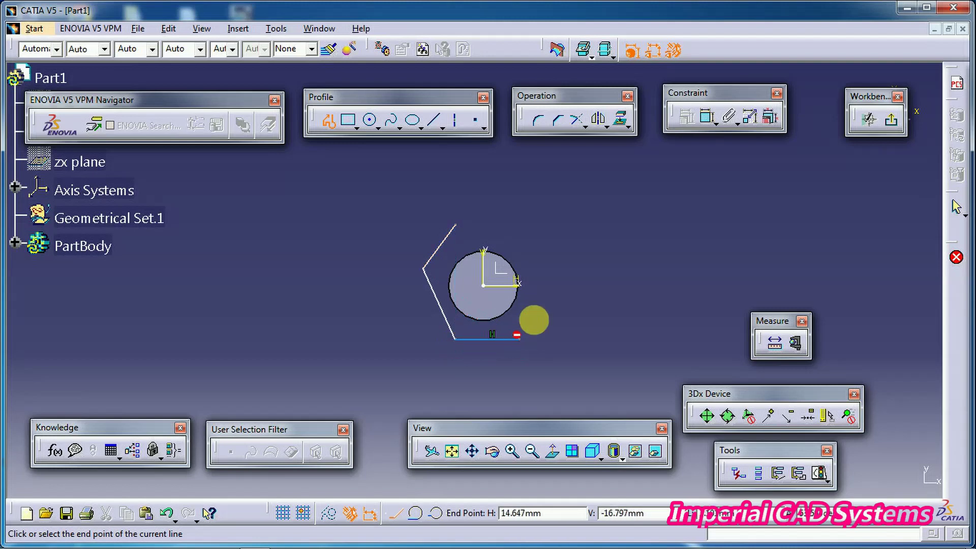
{"action": "left_click", "coordinate": [555, 268]}
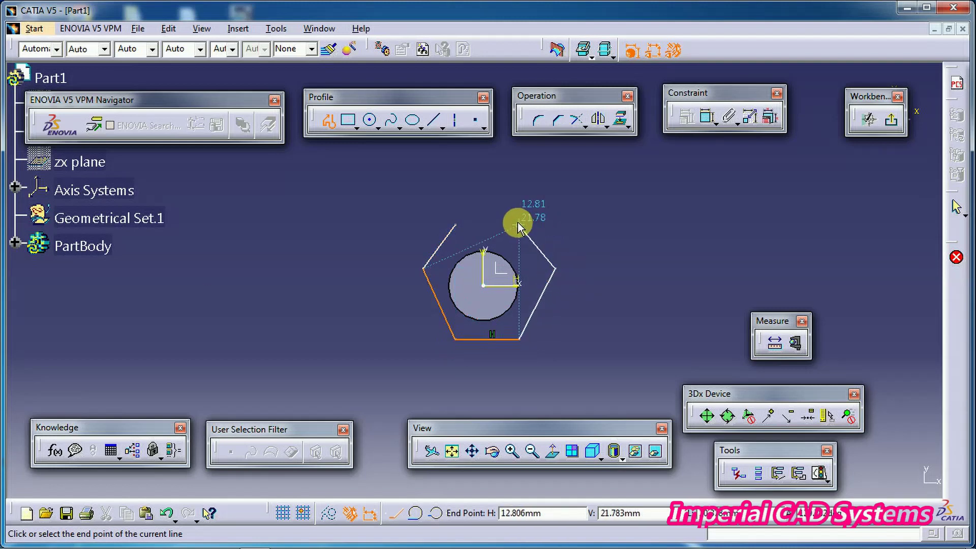
{"action": "left_click", "coordinate": [456, 225]}
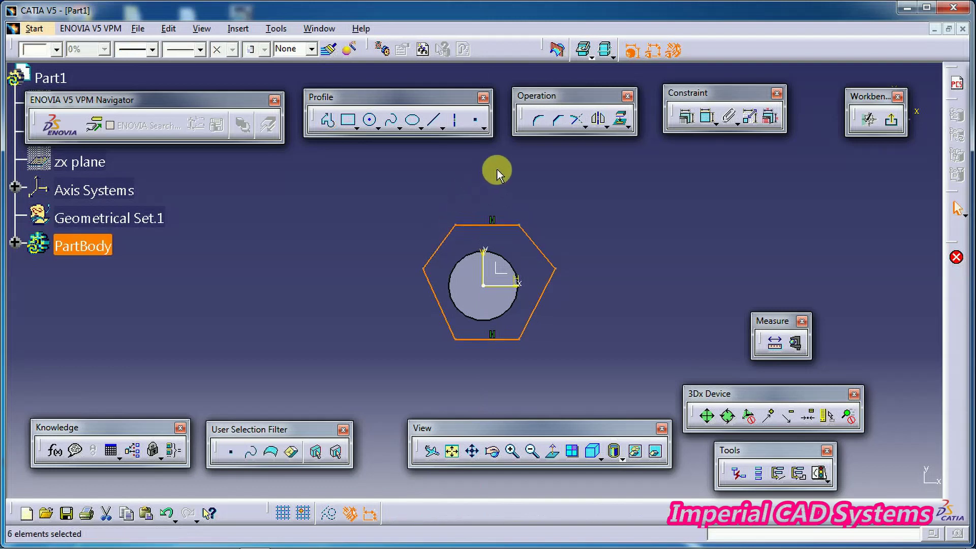
{"action": "left_click", "coordinate": [892, 120]}
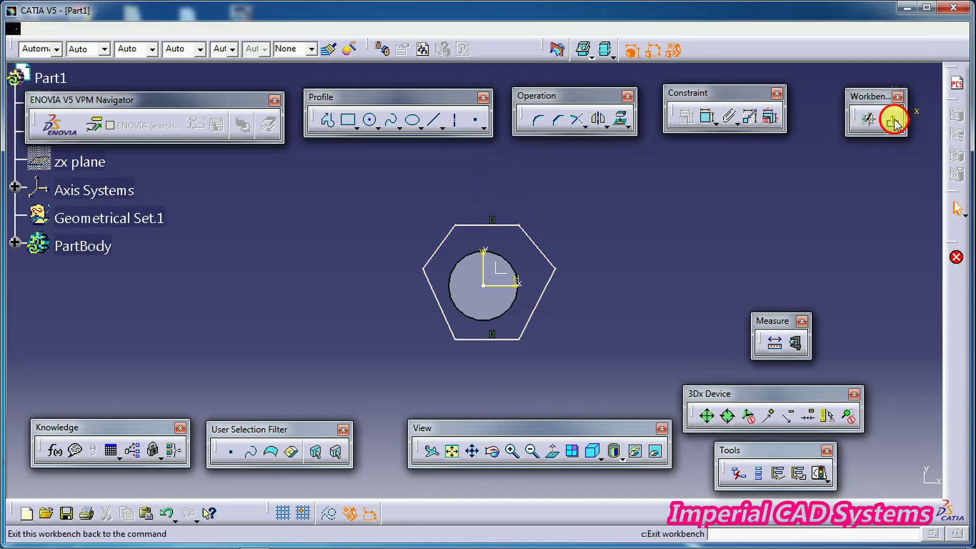
Step: In Generative Shape Design, extrude the hexagon sketch as a surface with a 30 mm dimension and mirrored extent
{"action": "middle_click_drag", "start_coordinate": [582, 305], "coordinate": [566, 257]}
{"action": "left_click", "coordinate": [47, 30]}
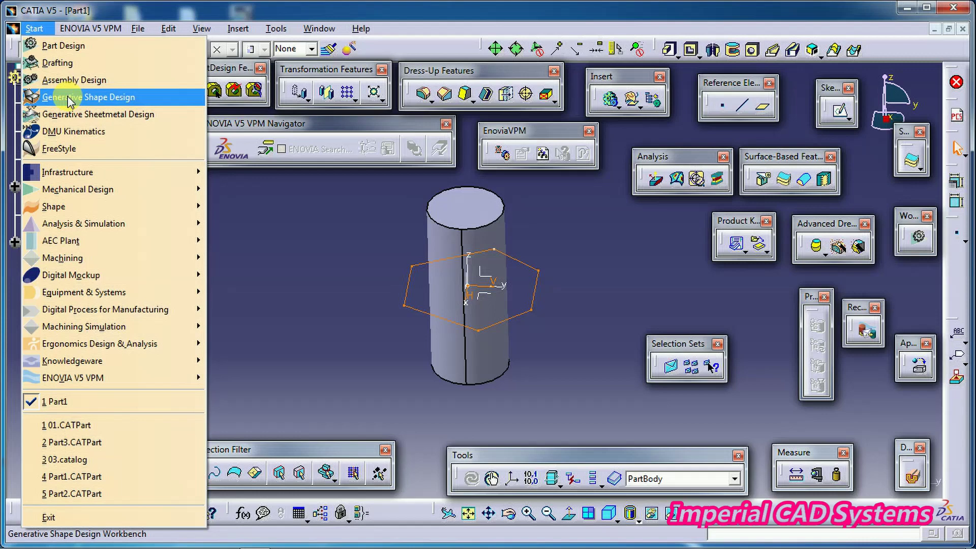
{"action": "left_click", "coordinate": [70, 101]}
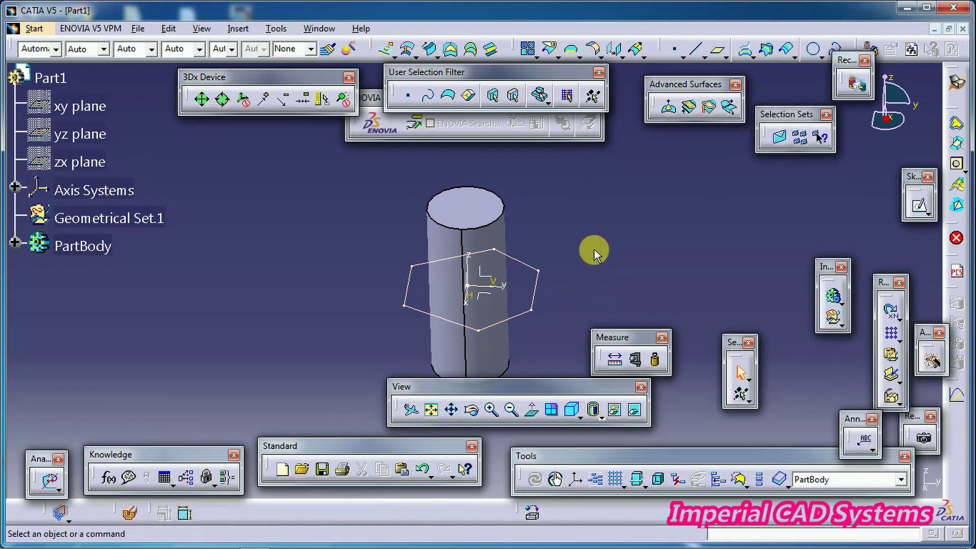
{"action": "left_click", "coordinate": [386, 49]}
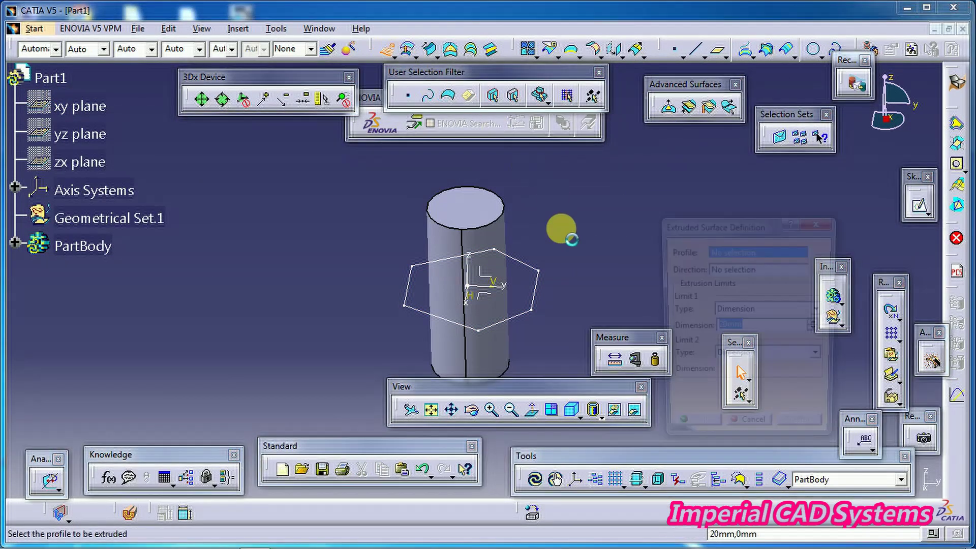
{"action": "left_click", "coordinate": [535, 285]}
{"action": "middle_click_drag", "start_coordinate": [522, 315], "coordinate": [523, 244]}
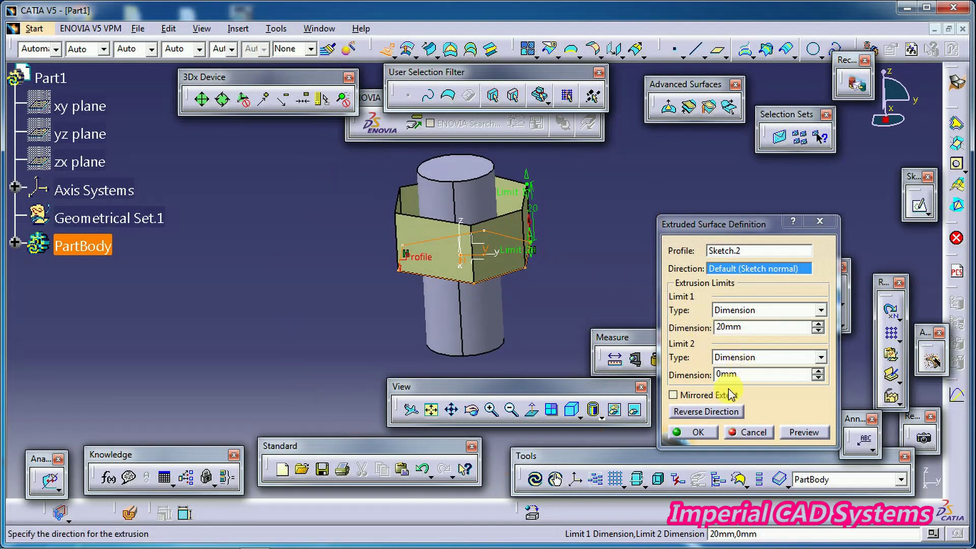
{"action": "left_click", "coordinate": [707, 396]}
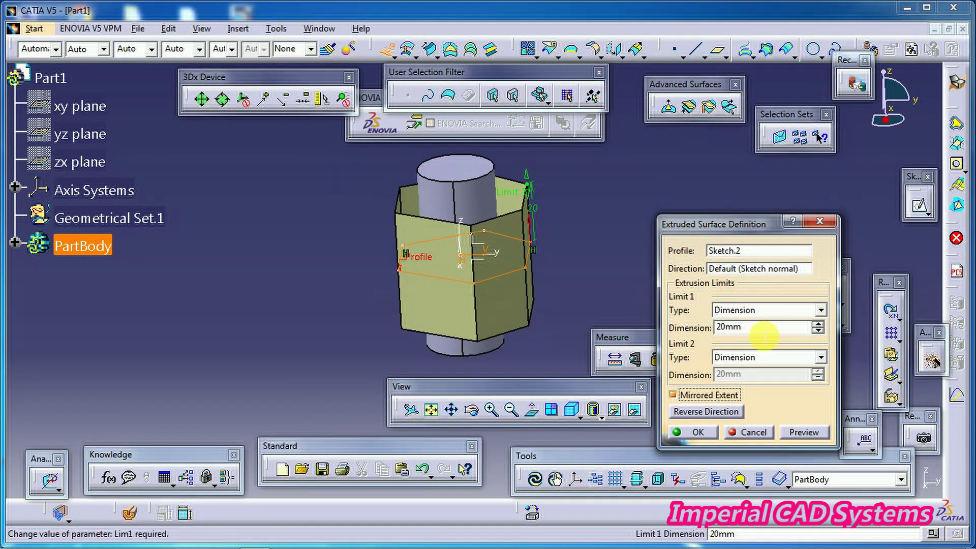
{"action": "double_click", "coordinate": [757, 333]}
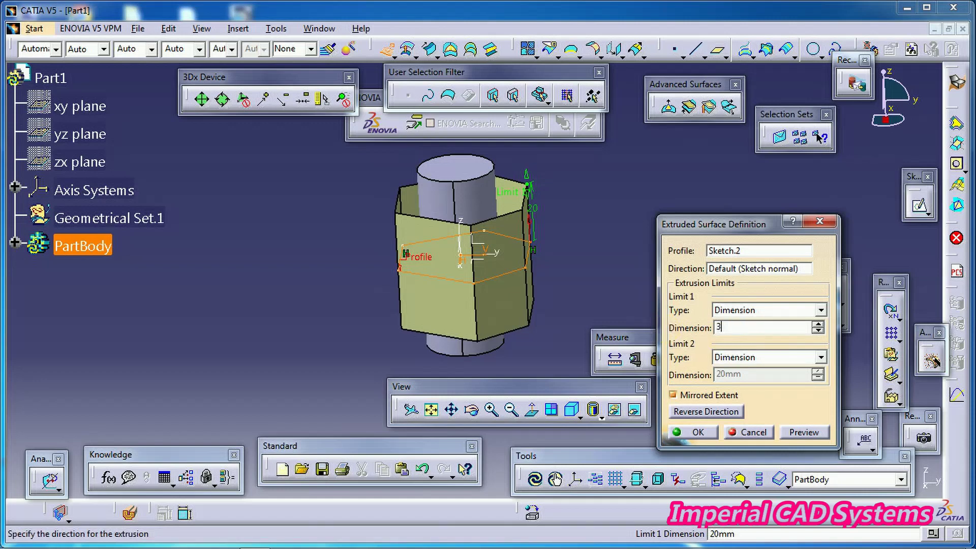
{"action": "type", "text": "30"}
{"action": "key", "text": "Return"}
Step: Return to Part Design and try to sew the hexagonal extruded surface onto the cylinder with Sew Surface
{"action": "middle_click_drag", "start_coordinate": [517, 244], "coordinate": [524, 292]}
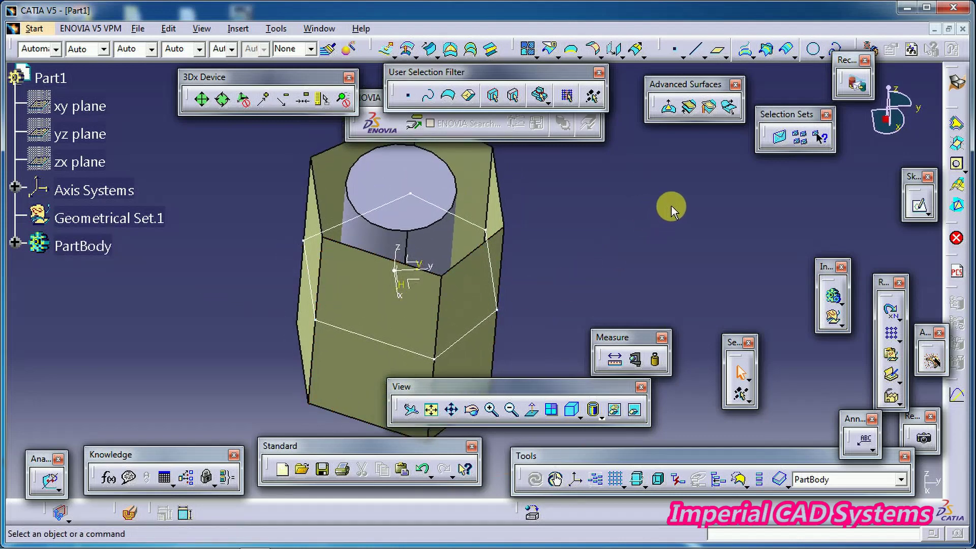
{"action": "left_click", "coordinate": [39, 36]}
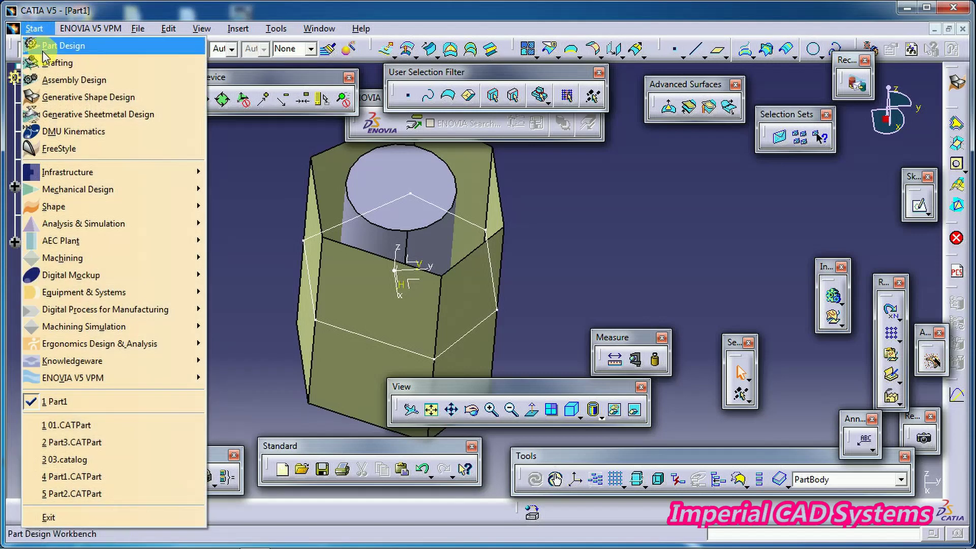
{"action": "left_click", "coordinate": [61, 41]}
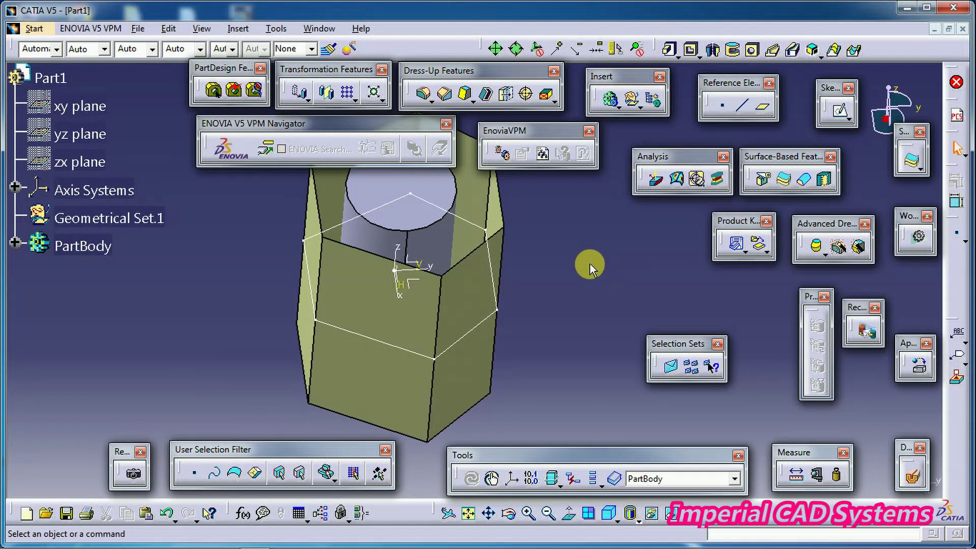
{"action": "left_click", "coordinate": [824, 179]}
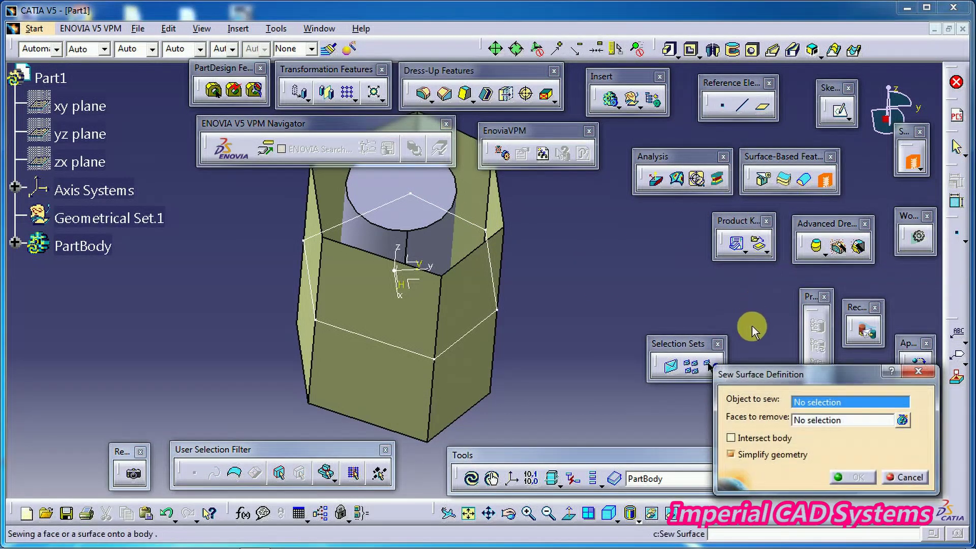
{"action": "left_click_drag", "start_coordinate": [755, 374], "coordinate": [710, 239]}
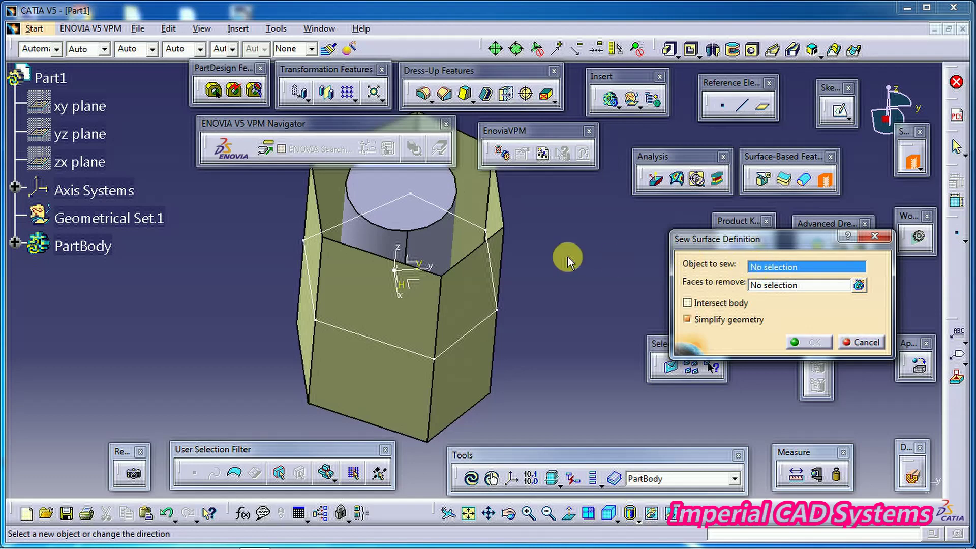
{"action": "middle_click_drag", "start_coordinate": [447, 255], "coordinate": [506, 283]}
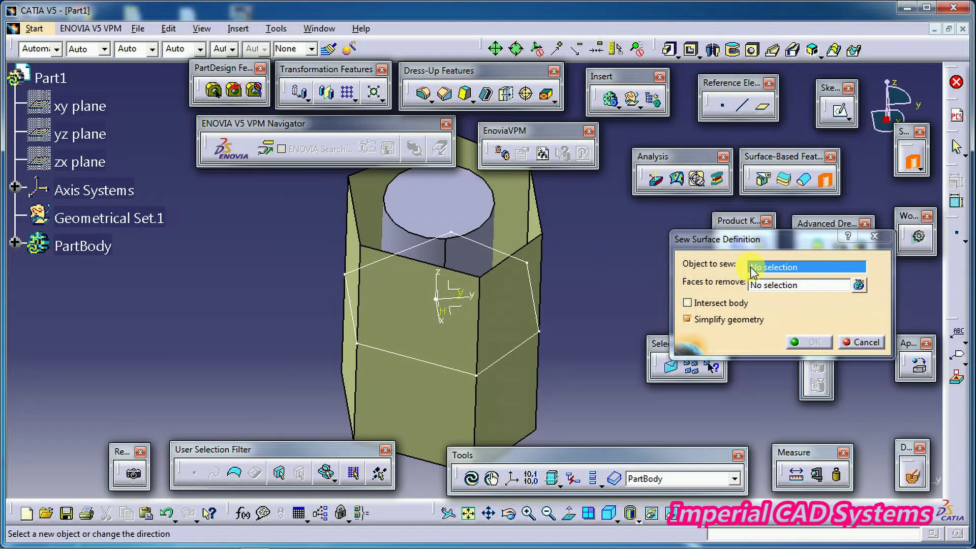
{"action": "left_click", "coordinate": [504, 297]}
{"action": "middle_click_drag", "start_coordinate": [523, 305], "coordinate": [540, 351]}
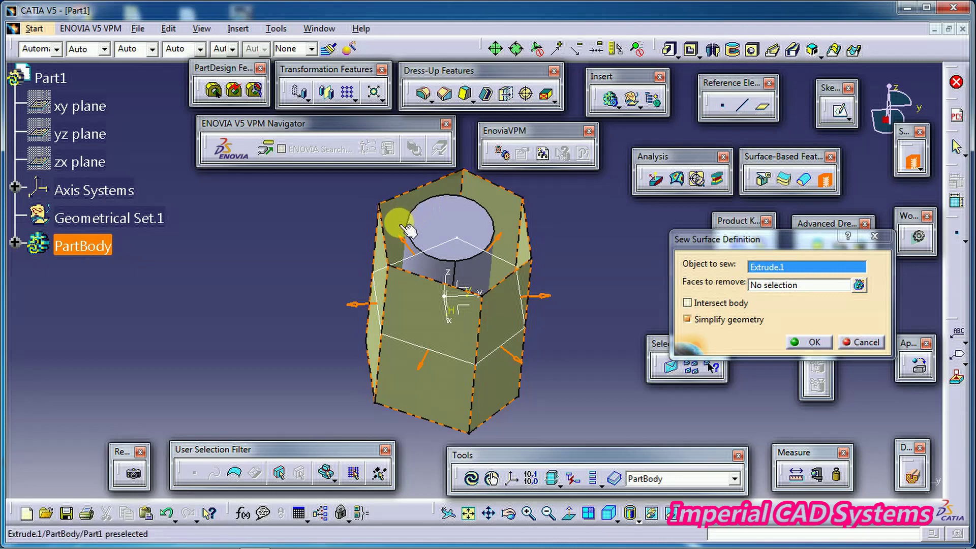
{"action": "middle_click_drag", "start_coordinate": [490, 270], "coordinate": [508, 329]}
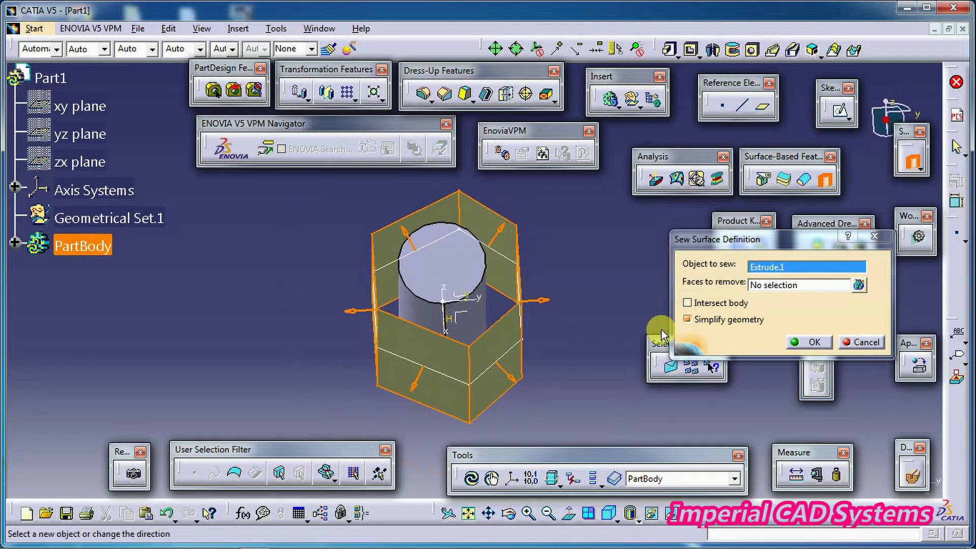
{"action": "left_click", "coordinate": [814, 344]}
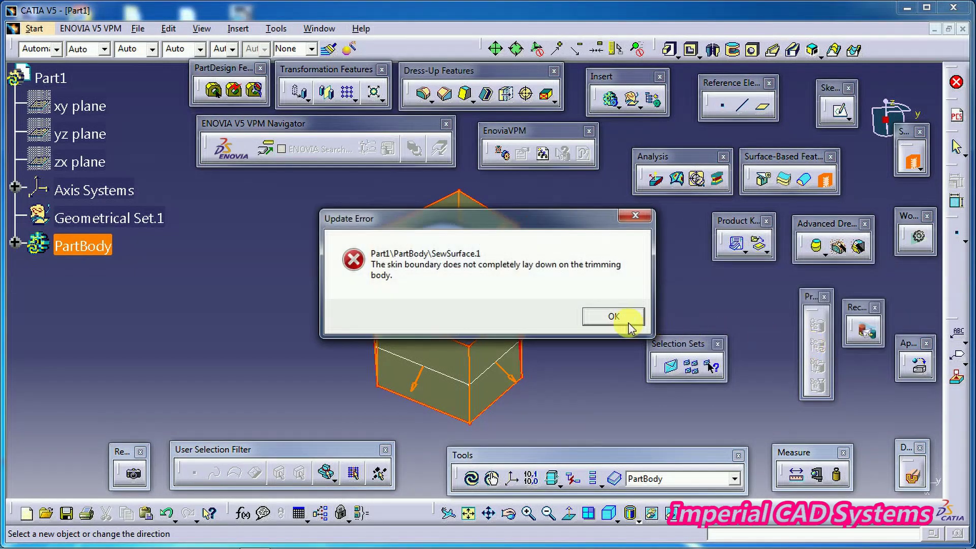
{"action": "left_click", "coordinate": [619, 313]}
Step: Reverse the sewing direction to point inward and try the Sew Surface operation again
{"action": "left_click", "coordinate": [544, 306]}
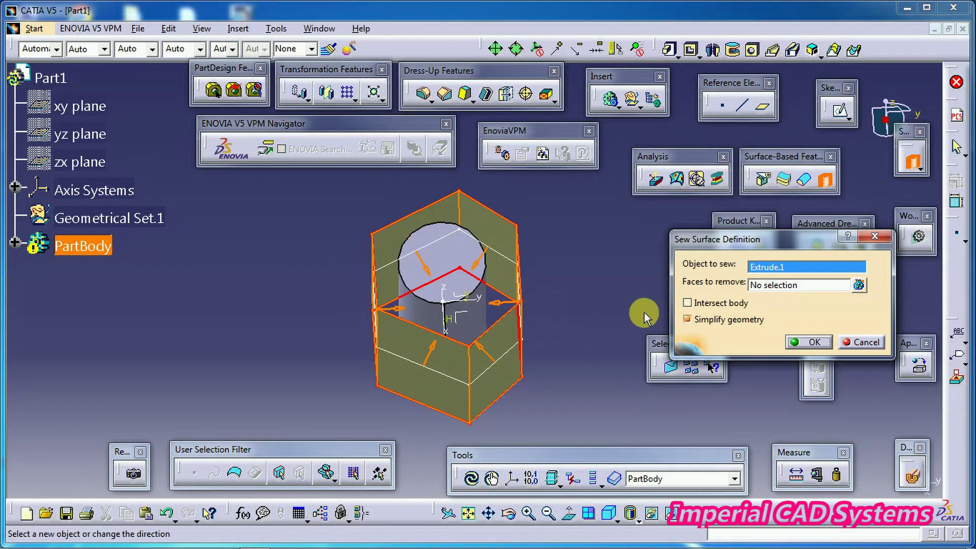
{"action": "left_click", "coordinate": [809, 343]}
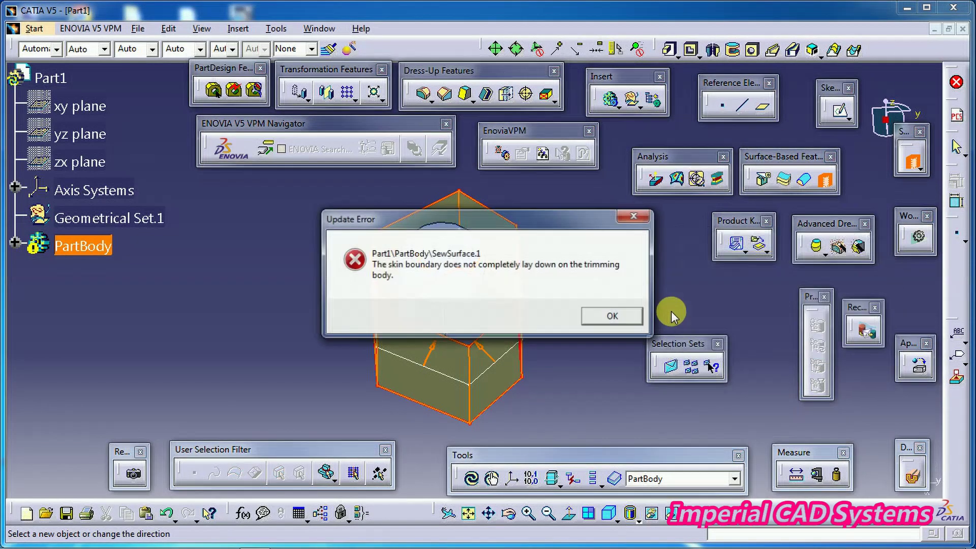
{"action": "left_click", "coordinate": [630, 315]}
Step: Choose the cylinder's side face as the face to remove and try the Sew Surface operation with the direction pointing outward
{"action": "middle_click_drag", "start_coordinate": [506, 327], "coordinate": [531, 356]}
{"action": "left_click", "coordinate": [763, 286]}
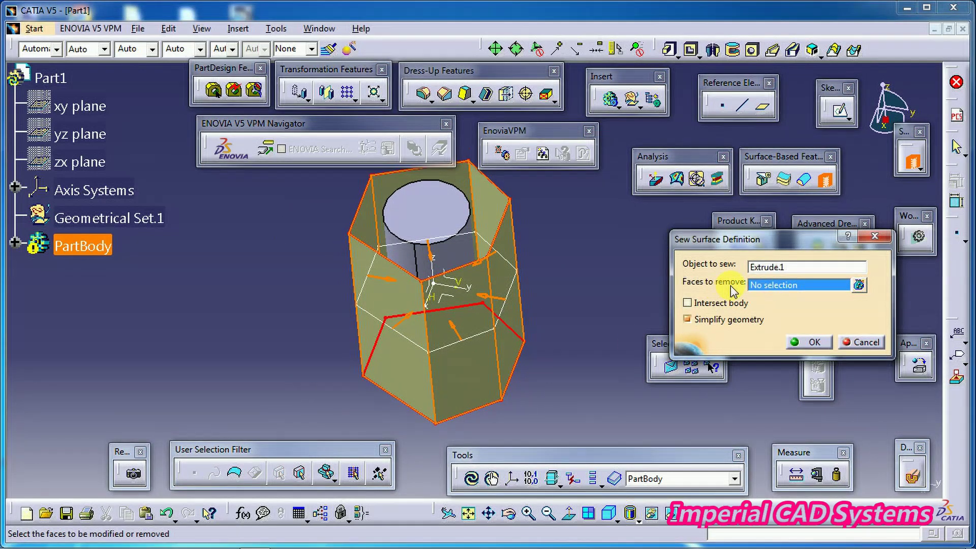
{"action": "middle_click_drag", "start_coordinate": [523, 262], "coordinate": [529, 279]}
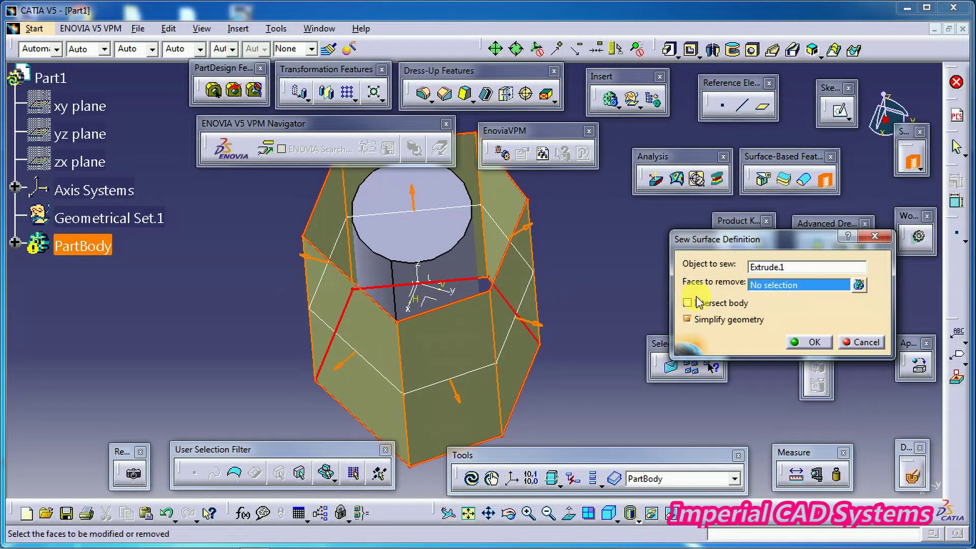
{"action": "left_click", "coordinate": [465, 266]}
{"action": "middle_click_drag", "start_coordinate": [514, 292], "coordinate": [518, 264]}
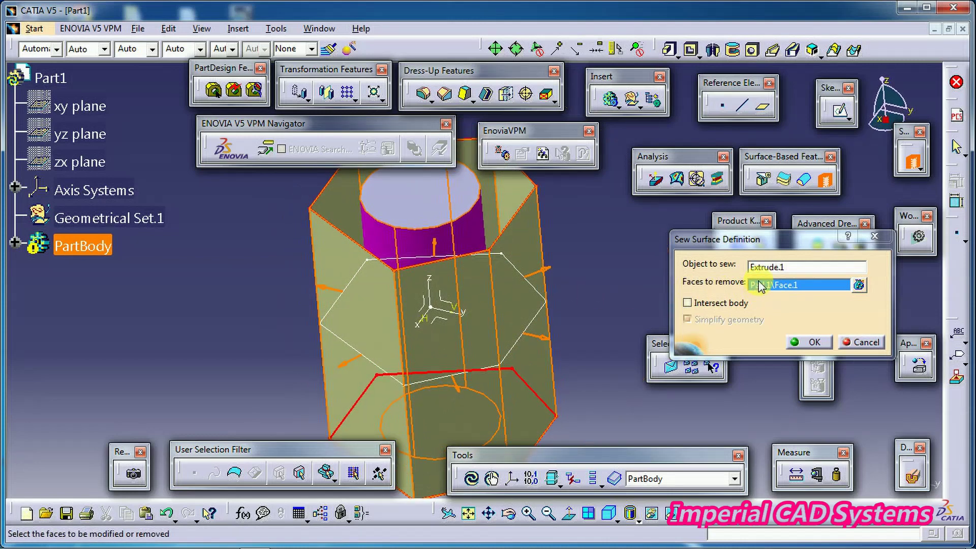
{"action": "middle_click_drag", "start_coordinate": [507, 285], "coordinate": [539, 302]}
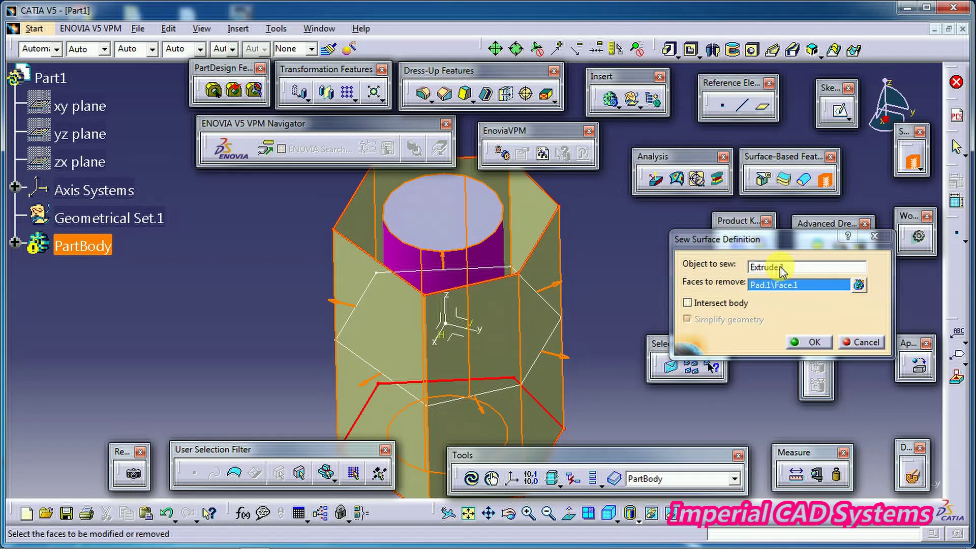
{"action": "middle_click_drag", "start_coordinate": [565, 332], "coordinate": [627, 285]}
{"action": "left_click", "coordinate": [813, 343]}
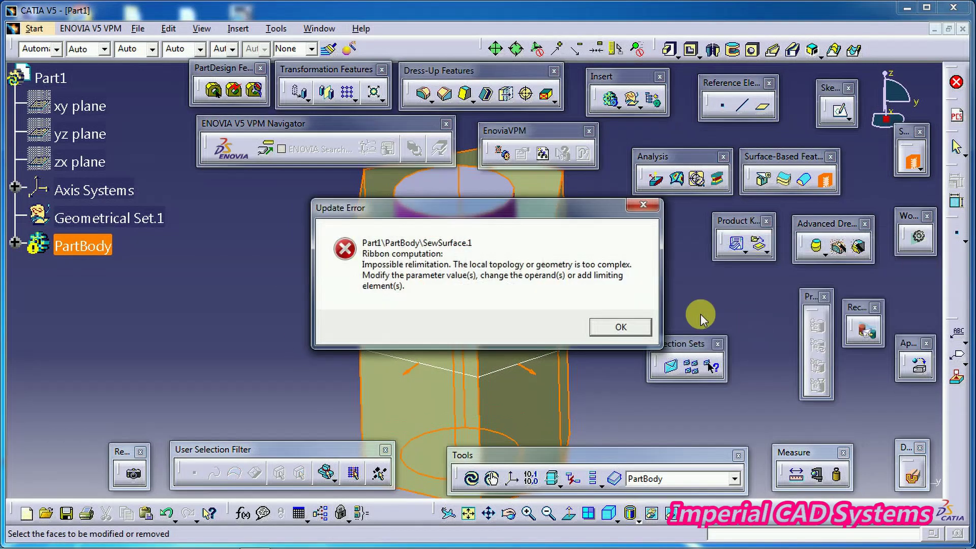
{"action": "left_click", "coordinate": [645, 328]}
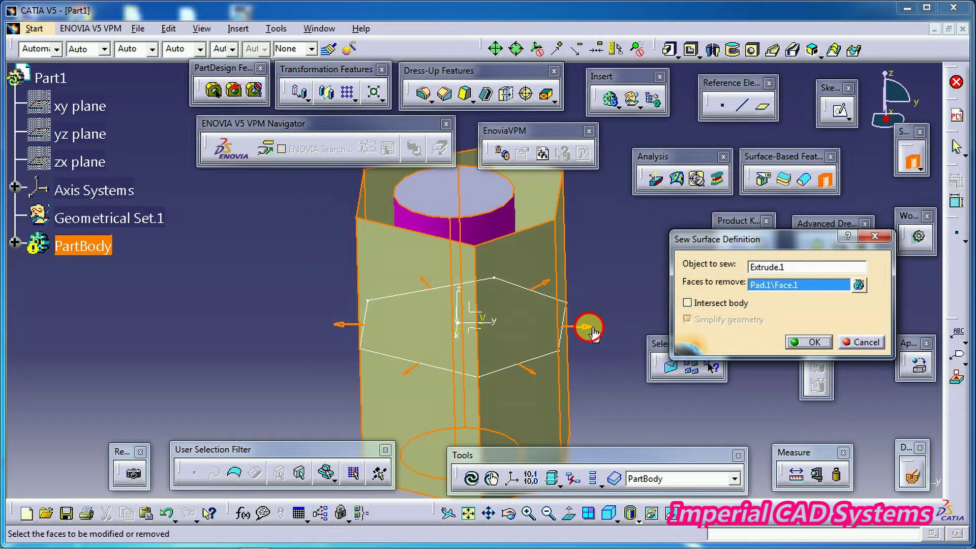
Step: Reverse the sewing direction to point inward and apply Sew Surface with the cylinder's side face removed
{"action": "middle_click_drag", "start_coordinate": [588, 255], "coordinate": [523, 310]}
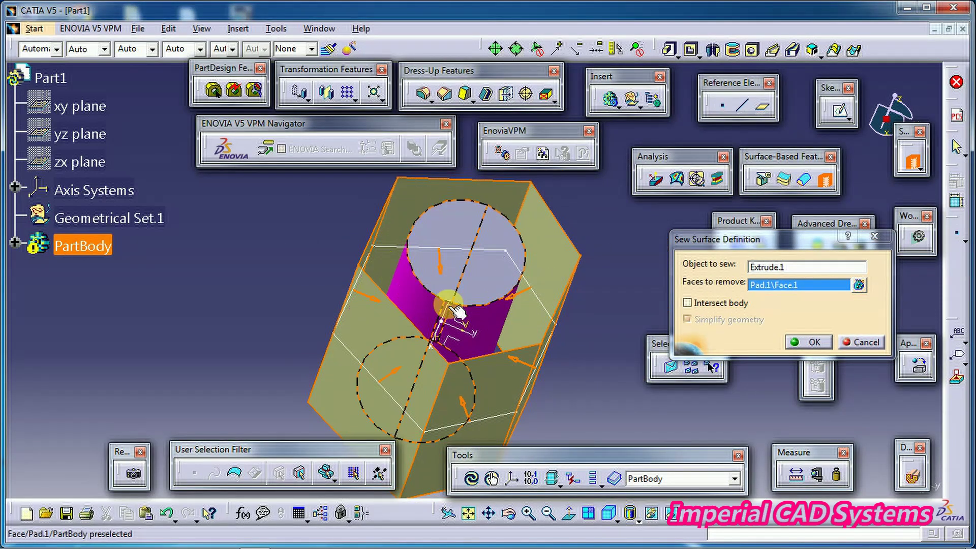
{"action": "left_click", "coordinate": [807, 342]}
{"action": "middle_click_drag", "start_coordinate": [634, 268], "coordinate": [532, 262]}
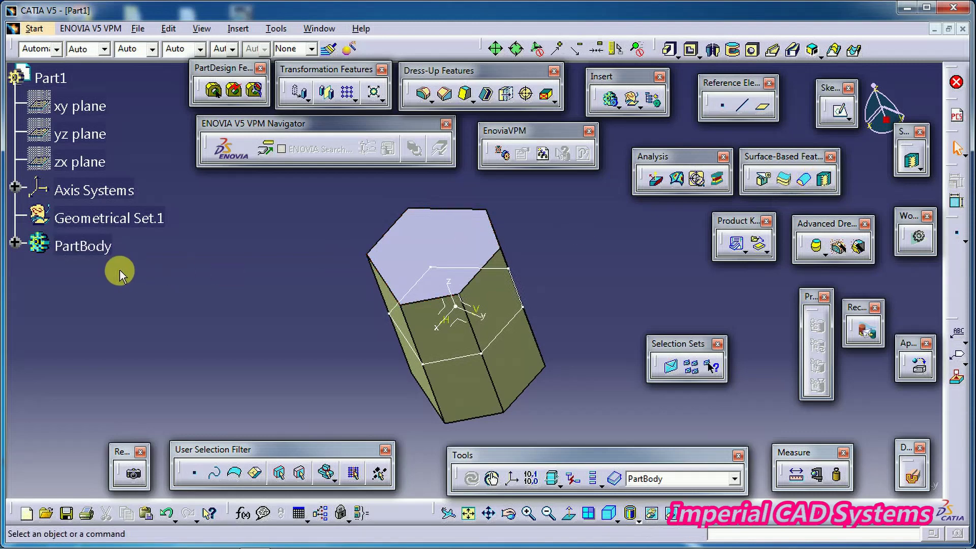
Step: Reopen the sew surface feature under PartBody and try it with the sewing direction reversed to point outward
{"action": "left_click", "coordinate": [15, 245]}
{"action": "double_click", "coordinate": [122, 385]}
{"action": "middle_click_drag", "start_coordinate": [438, 323], "coordinate": [541, 288]}
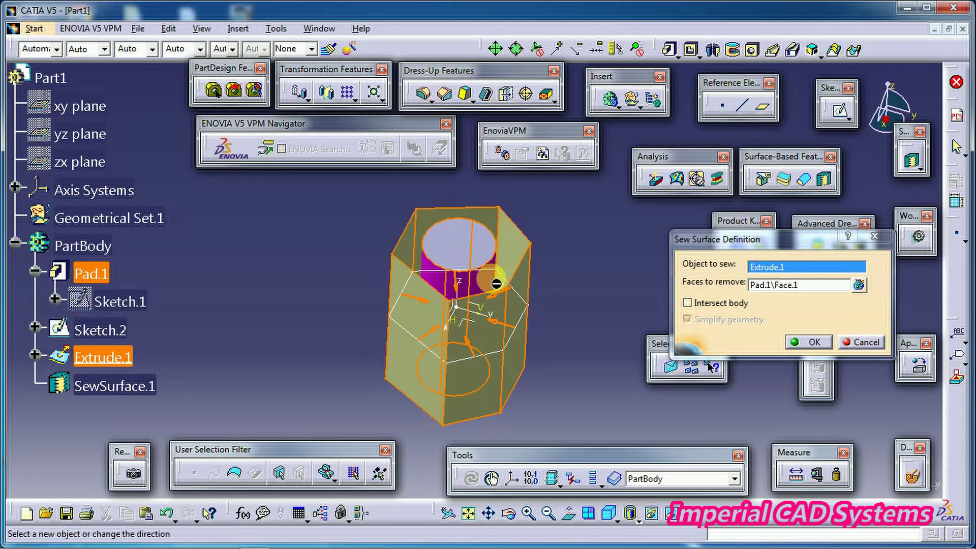
{"action": "left_click", "coordinate": [492, 325]}
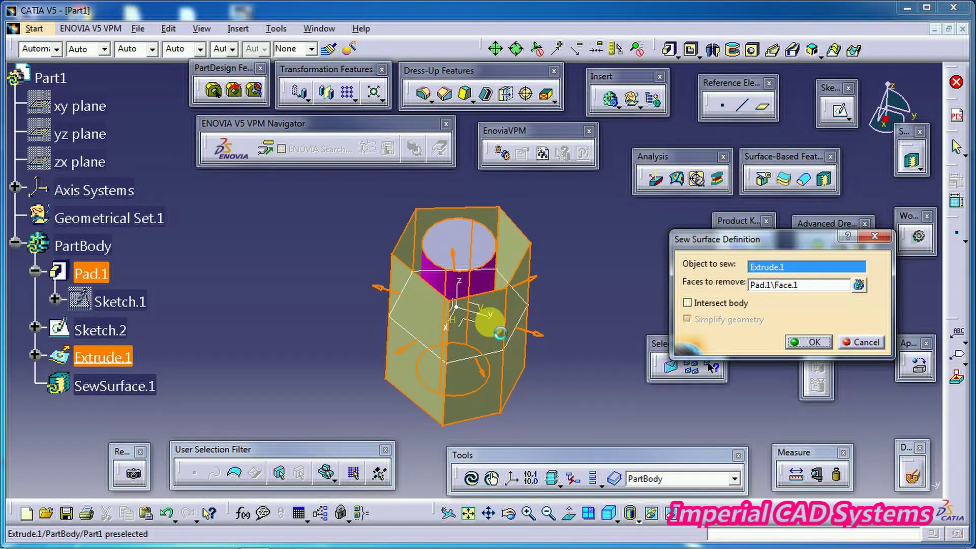
{"action": "left_click", "coordinate": [808, 342]}
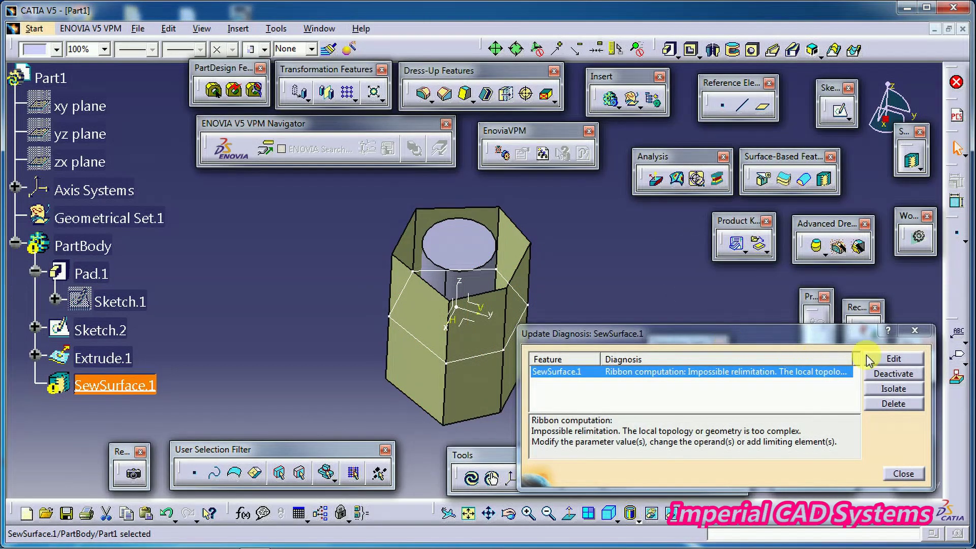
{"action": "left_click", "coordinate": [915, 330]}
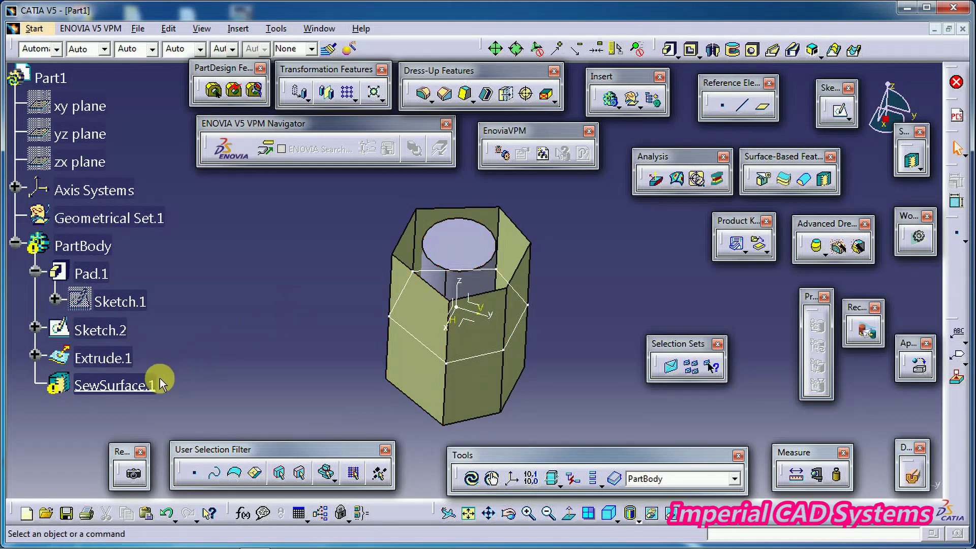
Step: Delete SewSurface.1 from the PartBody, keeping its parent elements
{"action": "left_click", "coordinate": [145, 390]}
{"action": "right_click", "coordinate": [145, 391]}
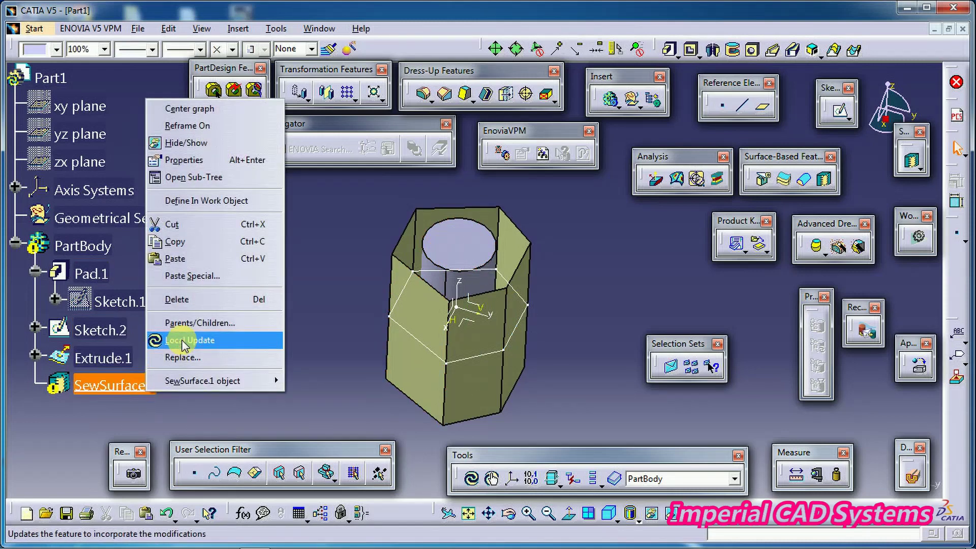
{"action": "left_click", "coordinate": [196, 300]}
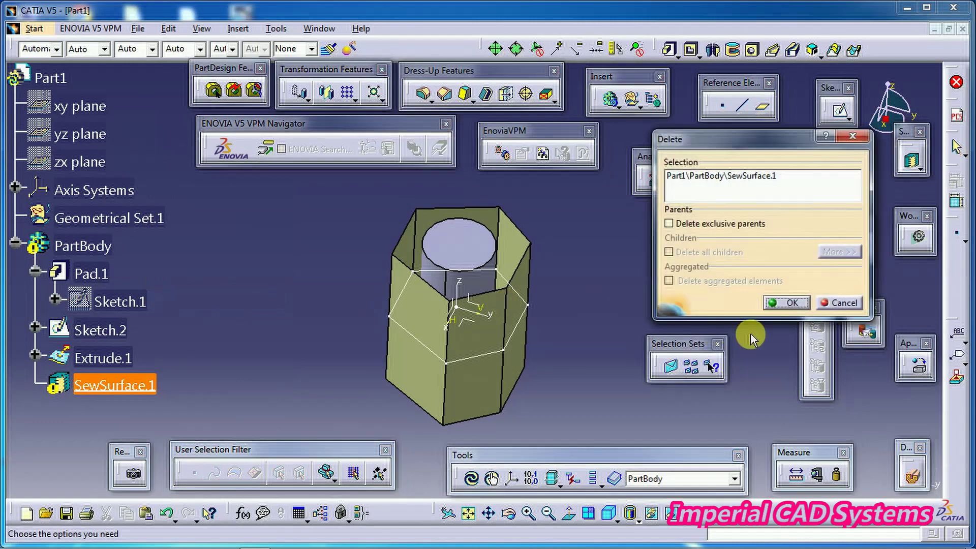
{"action": "left_click", "coordinate": [787, 303]}
Step: Set the hexagonal extruded surface's dimension to 15 mm with mirrored extent
{"action": "middle_click_drag", "start_coordinate": [562, 338], "coordinate": [515, 262]}
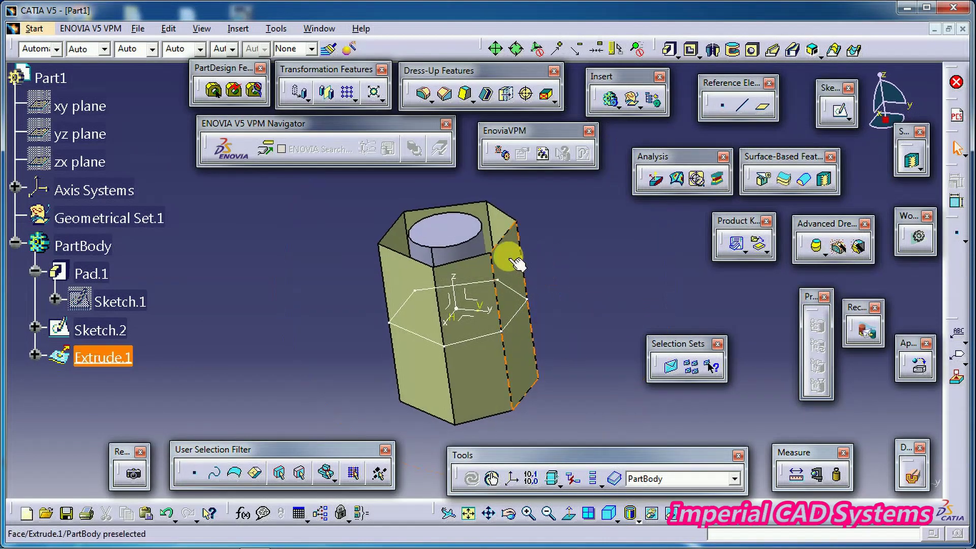
{"action": "left_click", "coordinate": [498, 301]}
{"action": "double_click", "coordinate": [519, 264]}
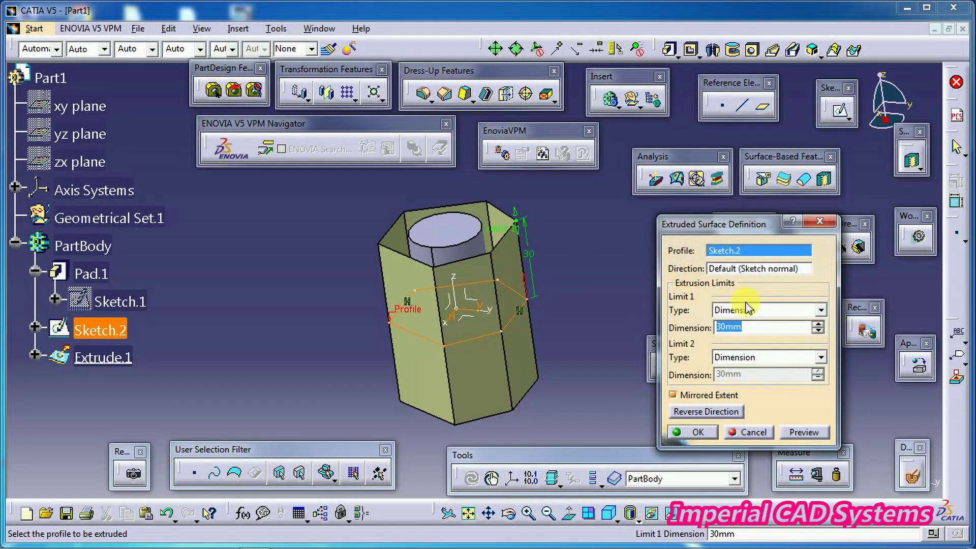
{"action": "type", "text": "10"}
{"action": "key", "text": "Return"}
{"action": "middle_click_drag", "start_coordinate": [574, 268], "coordinate": [590, 285]}
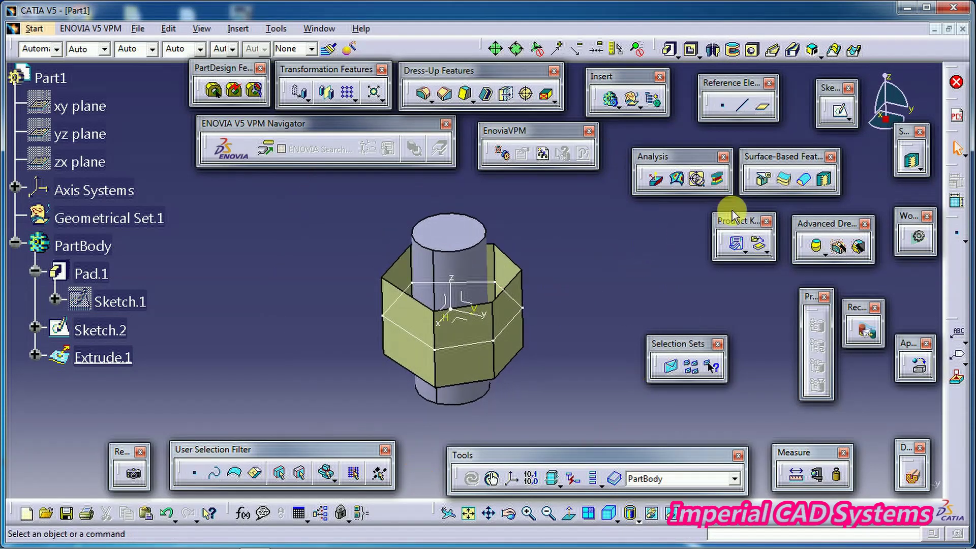
Step: Try to sew the shortened hexagonal surface onto the cylinder, removing the cylinder's side face, and abandon the operation
{"action": "left_click", "coordinate": [825, 179]}
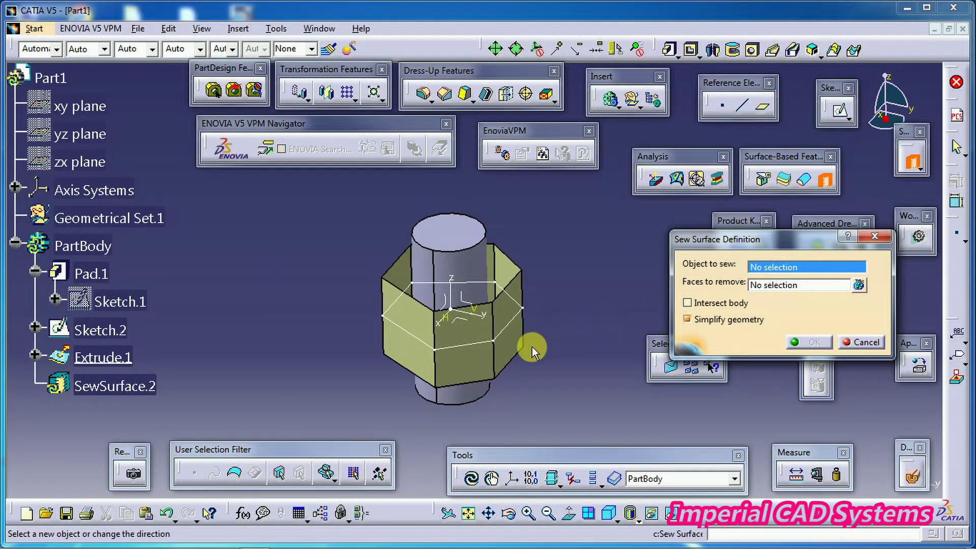
{"action": "left_click", "coordinate": [507, 344]}
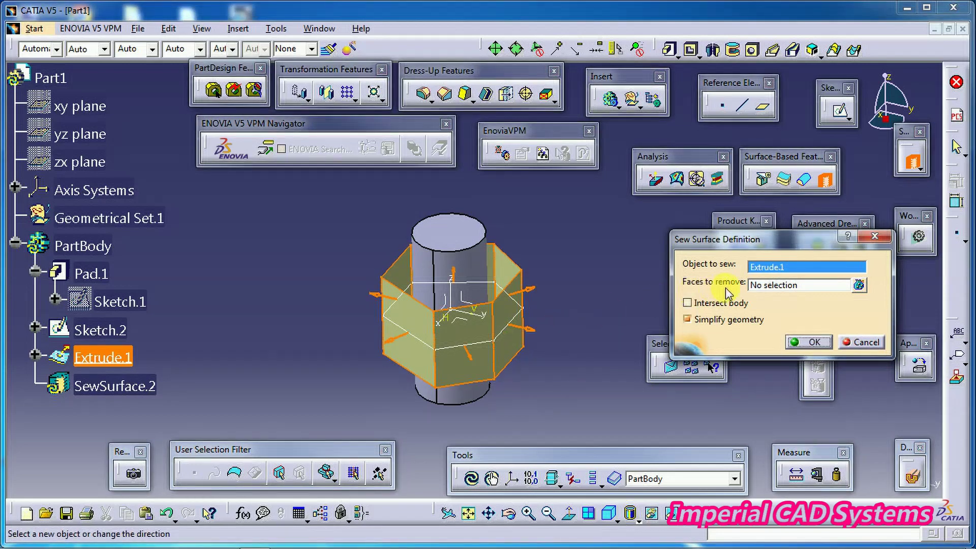
{"action": "left_click", "coordinate": [759, 286]}
{"action": "left_click", "coordinate": [483, 267]}
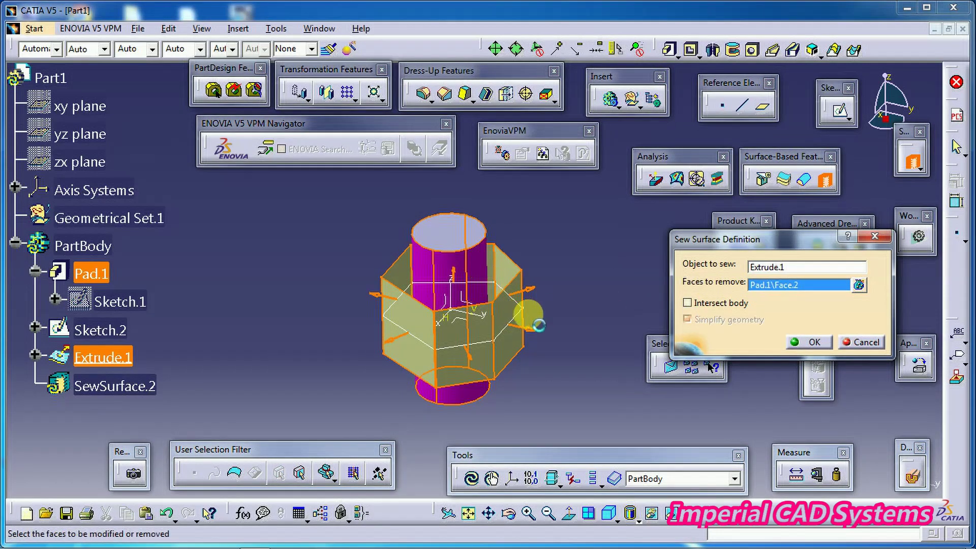
{"action": "left_click", "coordinate": [809, 342]}
{"action": "left_click", "coordinate": [613, 310]}
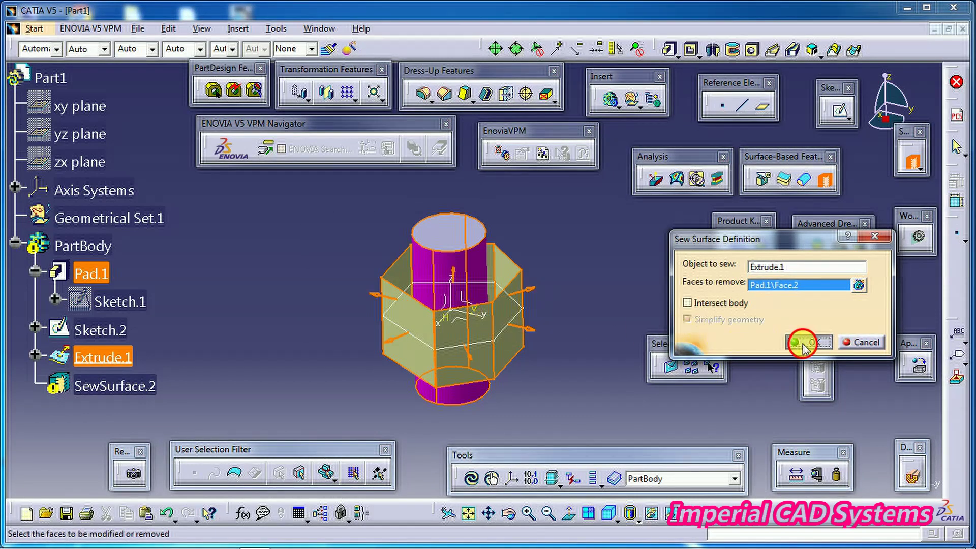
{"action": "left_click", "coordinate": [809, 341]}
{"action": "left_click", "coordinate": [596, 315]}
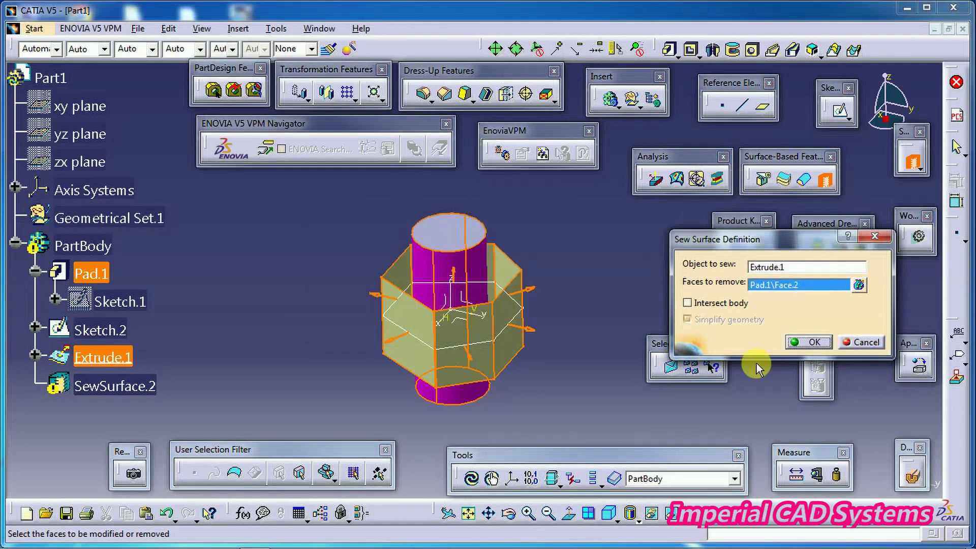
{"action": "left_click", "coordinate": [852, 341]}
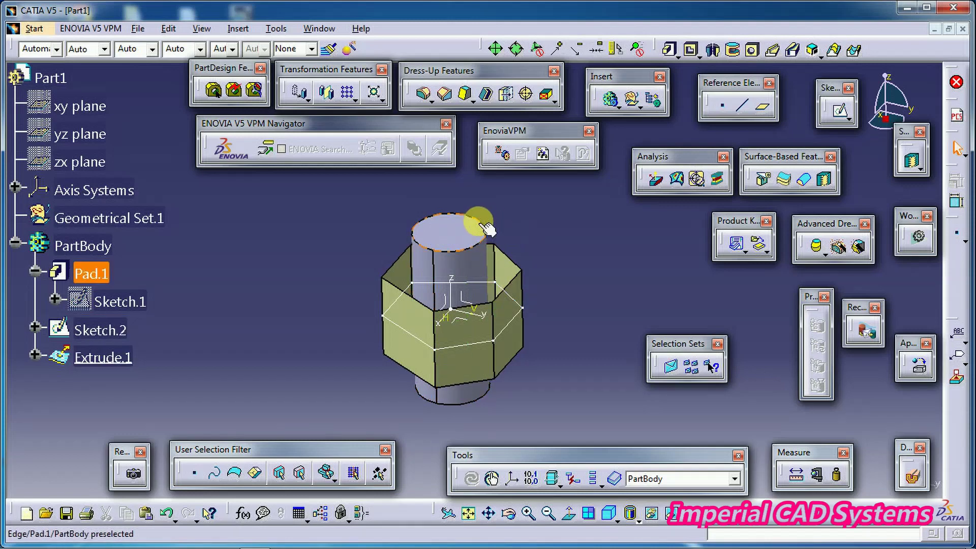
Step: Set the hexagonal extruded surface's dimension to 30 mm
{"action": "double_click", "coordinate": [513, 277]}
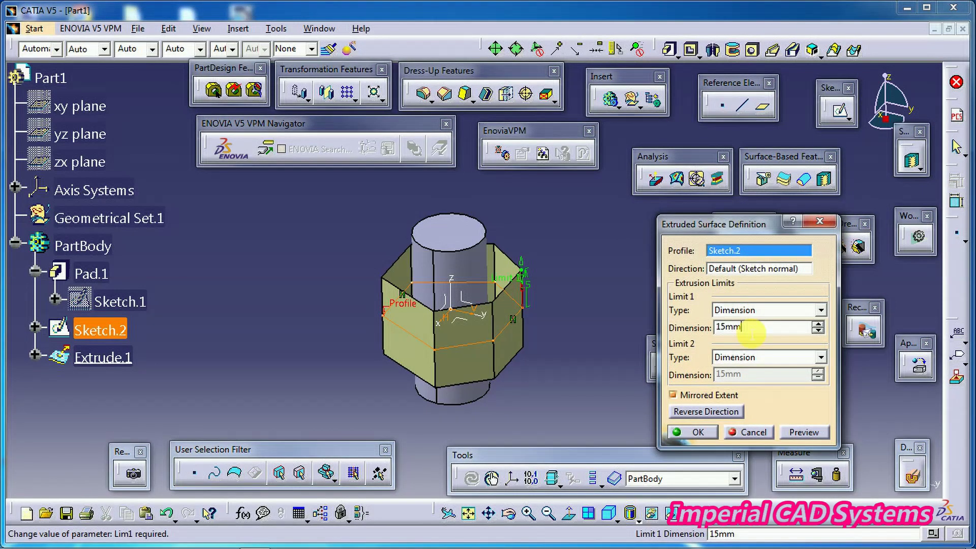
{"action": "type", "text": "30"}
{"action": "key", "text": "Return"}
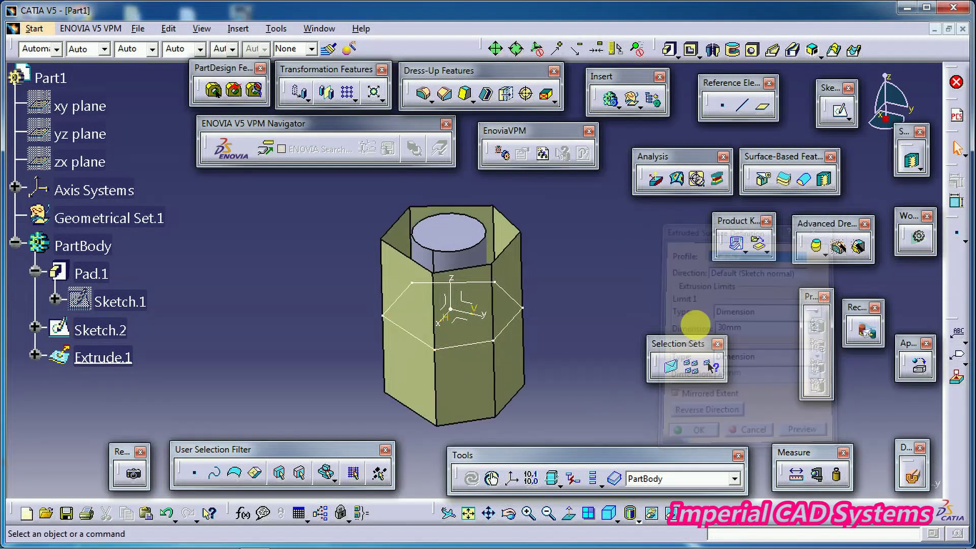
Step: Shorten the cylinder's pad so that both of its ends lie inside the hexagonal surface
{"action": "double_click", "coordinate": [481, 259]}
{"action": "left_click", "coordinate": [770, 263]}
{"action": "left_click_drag", "start_coordinate": [770, 264], "coordinate": [695, 254]}
{"action": "type", "text": "35"}
{"action": "key", "text": "Return"}
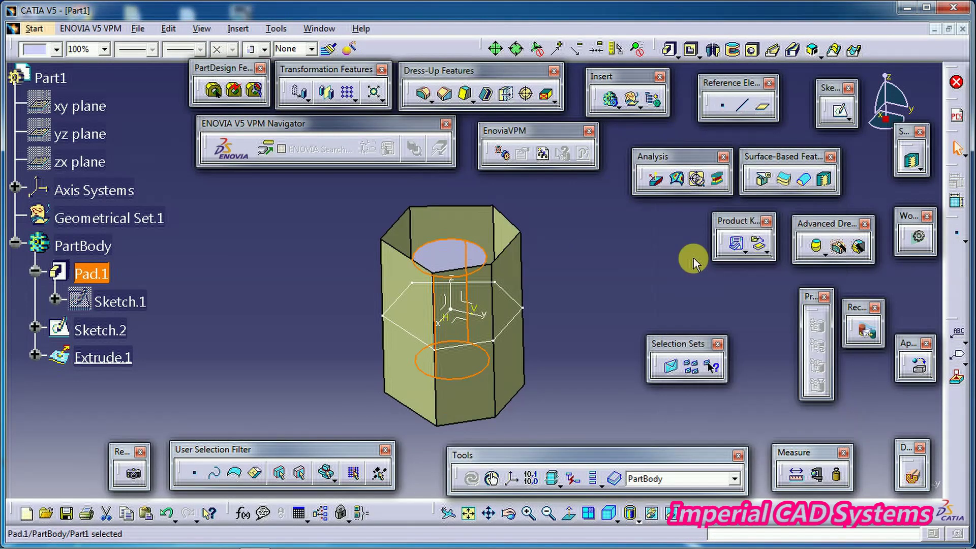
{"action": "middle_click_drag", "start_coordinate": [553, 270], "coordinate": [550, 300]}
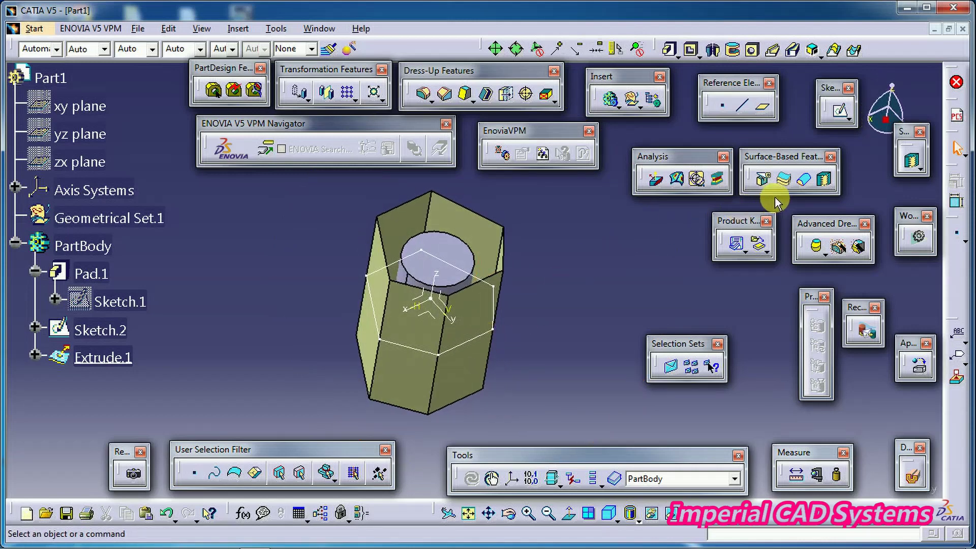
Step: Sew the hexagonal surface Extrude.1 onto the shortened cylinder, removing the cylinder's side face and reversing the direction to point inward
{"action": "left_click", "coordinate": [826, 180]}
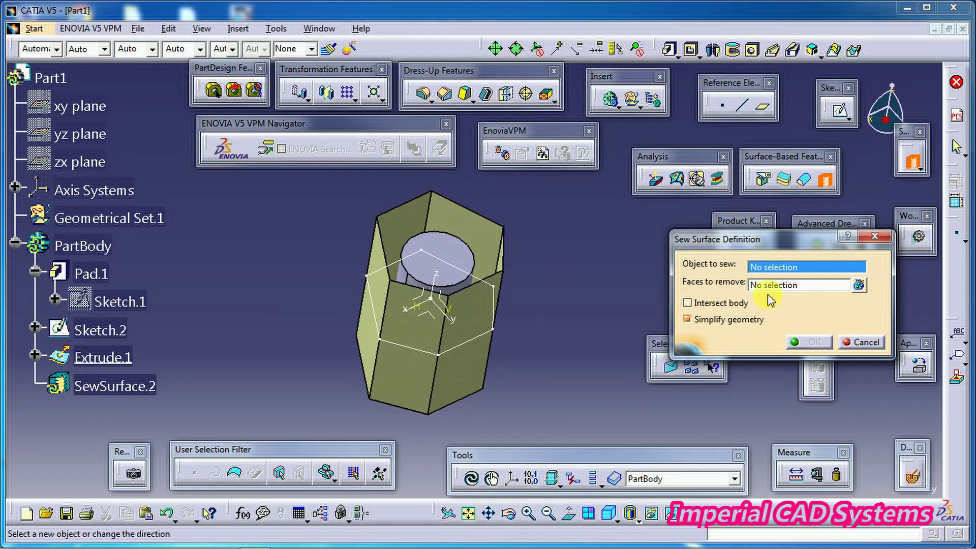
{"action": "left_click", "coordinate": [480, 361]}
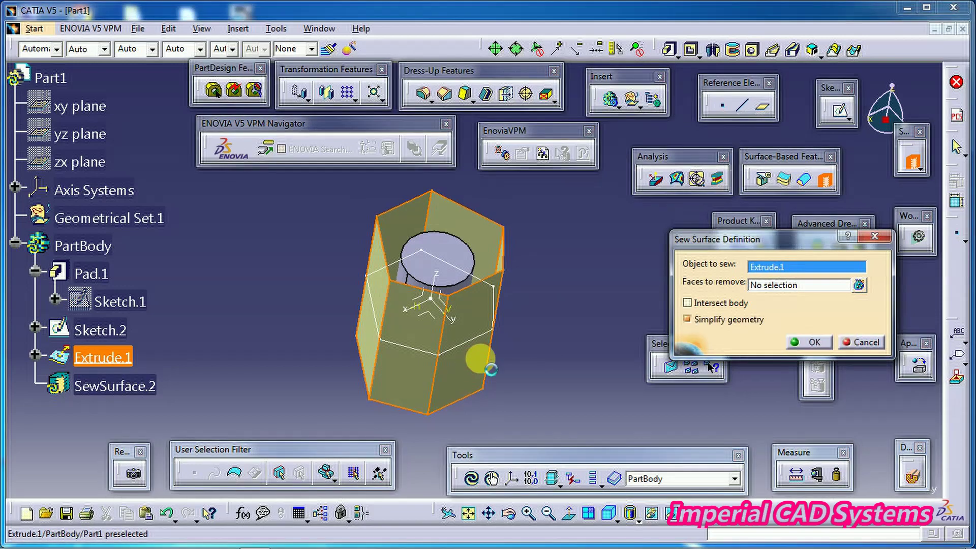
{"action": "middle_click_drag", "start_coordinate": [543, 381], "coordinate": [554, 292]}
{"action": "left_click", "coordinate": [766, 285]}
{"action": "left_click", "coordinate": [463, 318]}
{"action": "middle_click_drag", "start_coordinate": [545, 342], "coordinate": [534, 302]}
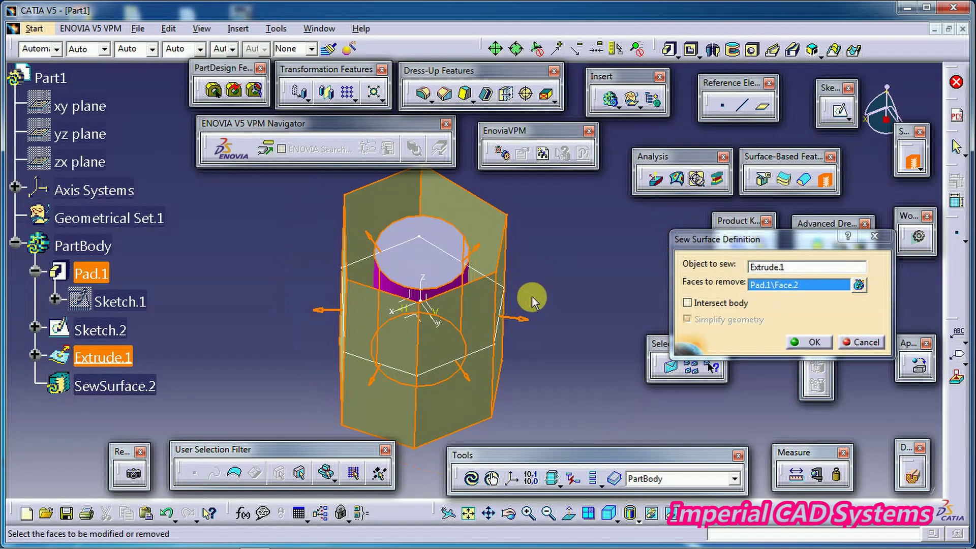
{"action": "left_click", "coordinate": [523, 321]}
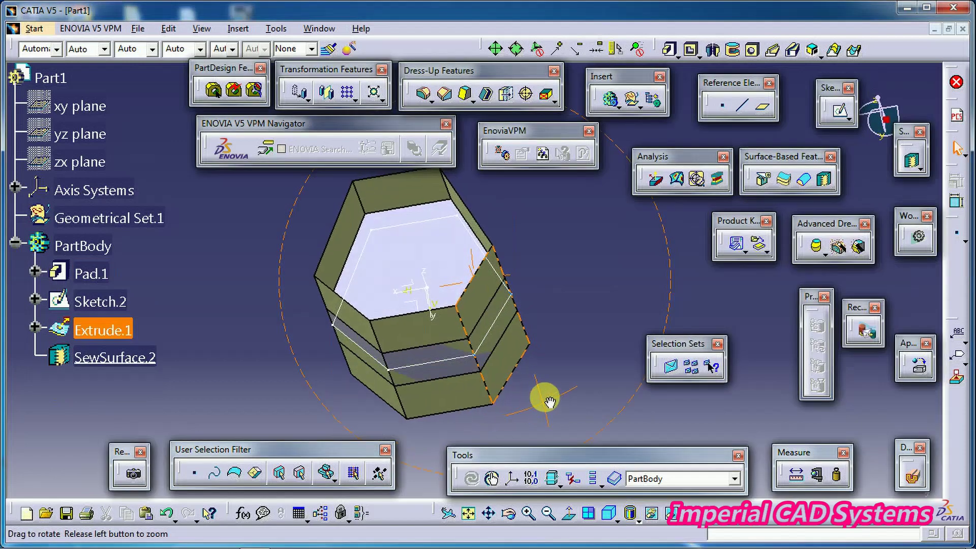
{"action": "middle_click_drag", "start_coordinate": [606, 395], "coordinate": [613, 278]}
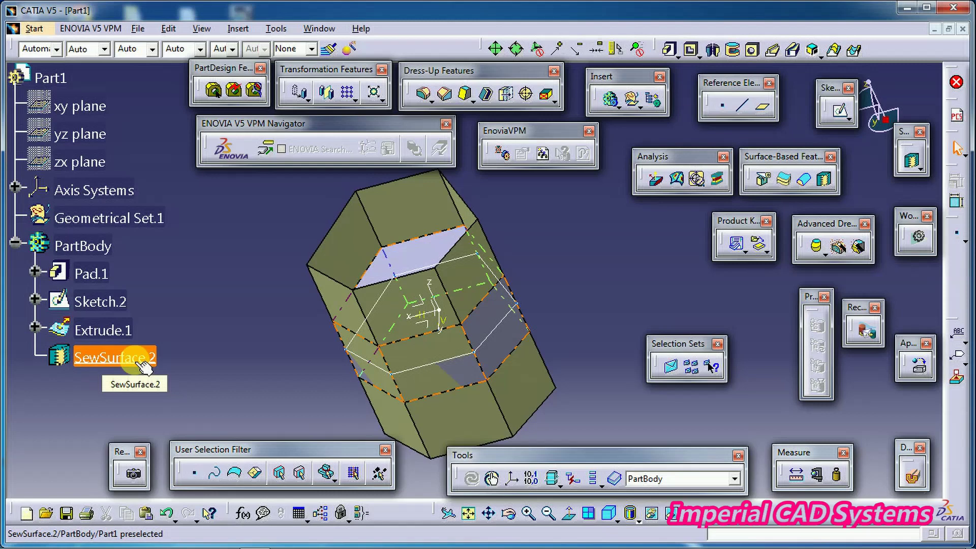
{"action": "middle_click_drag", "start_coordinate": [334, 283], "coordinate": [599, 322]}
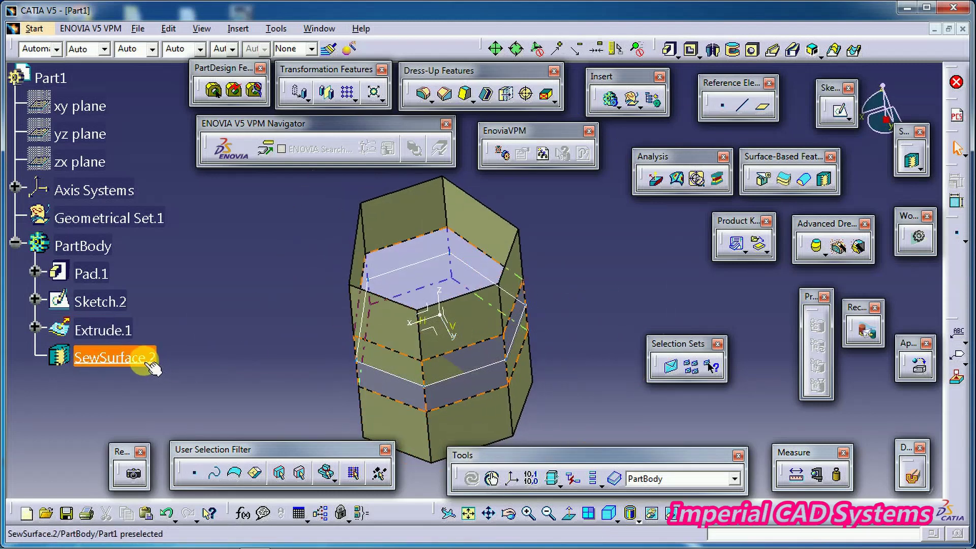
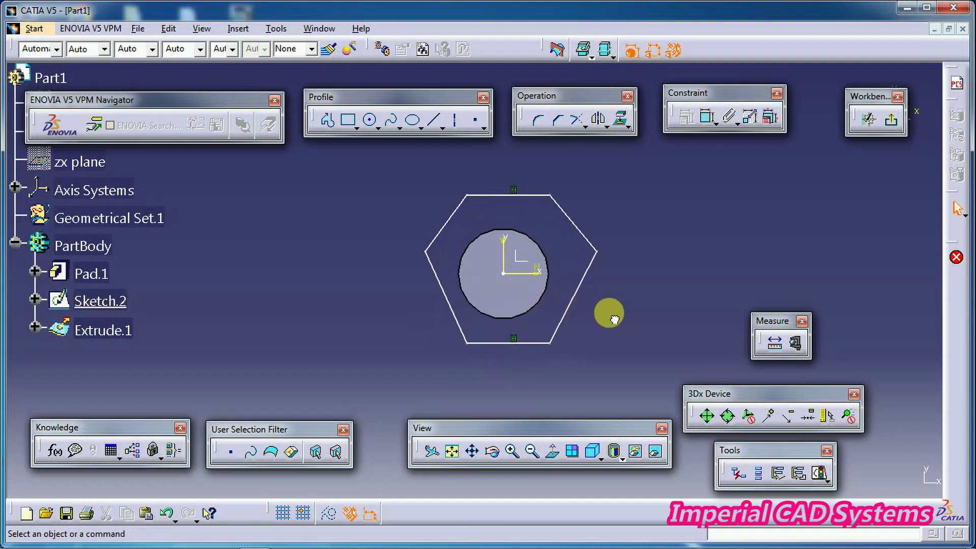
Step: Create a duplicate of the hexagon in Sketch.2, scaled by 0.3 about the sketch origin with the constraints conserved
{"action": "key", "text": "ctrl+a"}
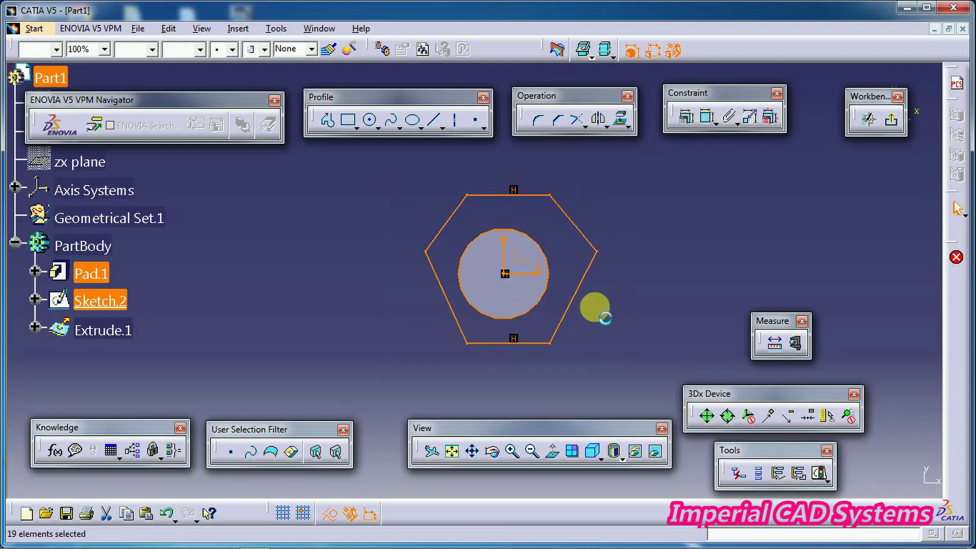
{"action": "left_click", "coordinate": [607, 127]}
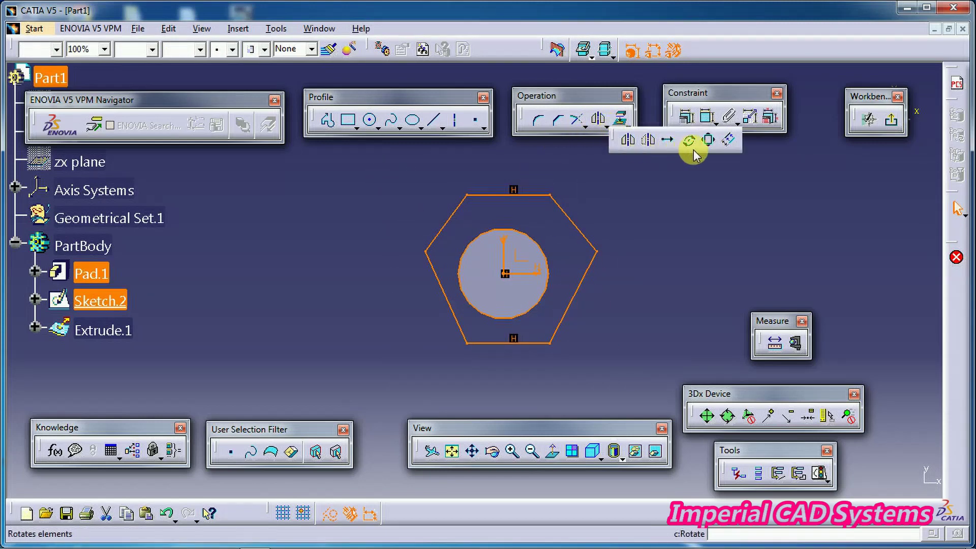
{"action": "left_click", "coordinate": [710, 140]}
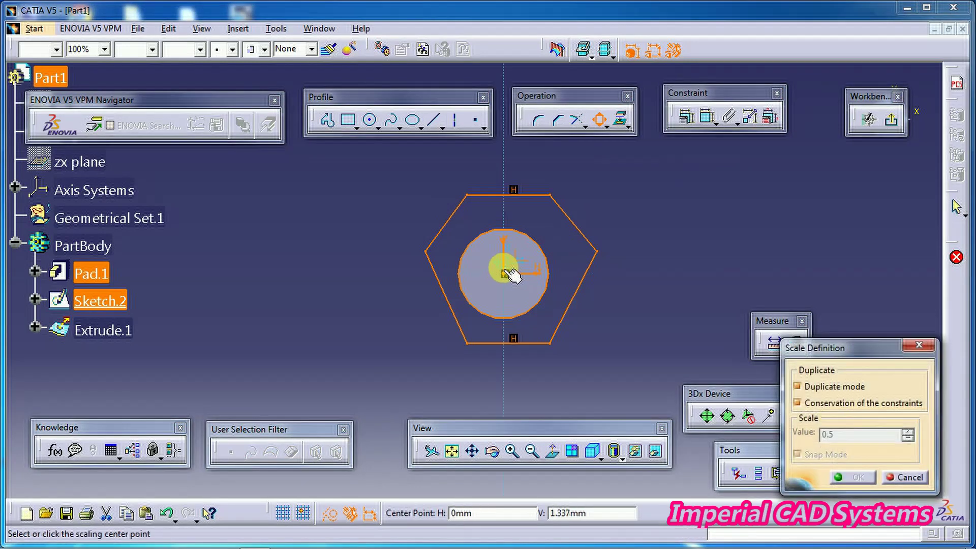
{"action": "left_click", "coordinate": [505, 273]}
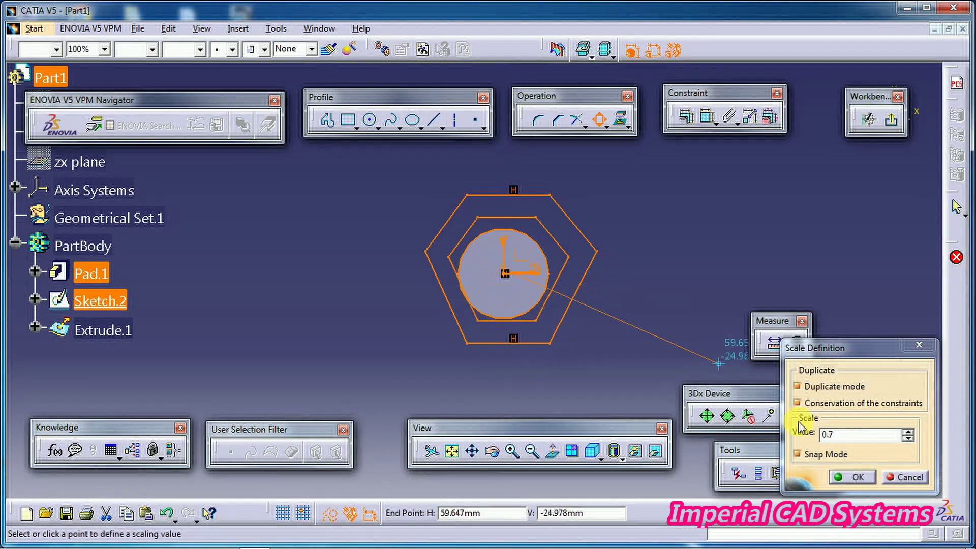
{"action": "left_click", "coordinate": [802, 433]}
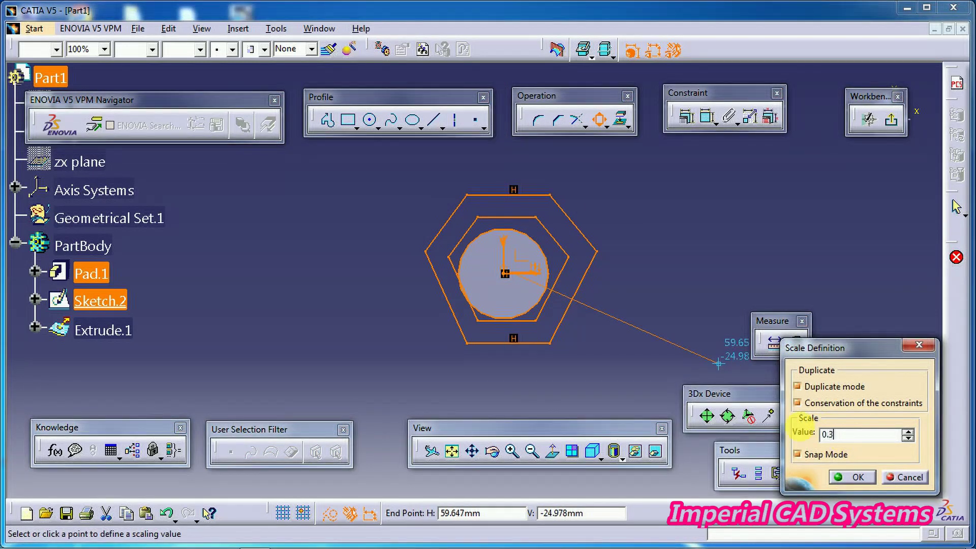
{"action": "key", "text": "Return"}
{"action": "left_click", "coordinate": [669, 311]}
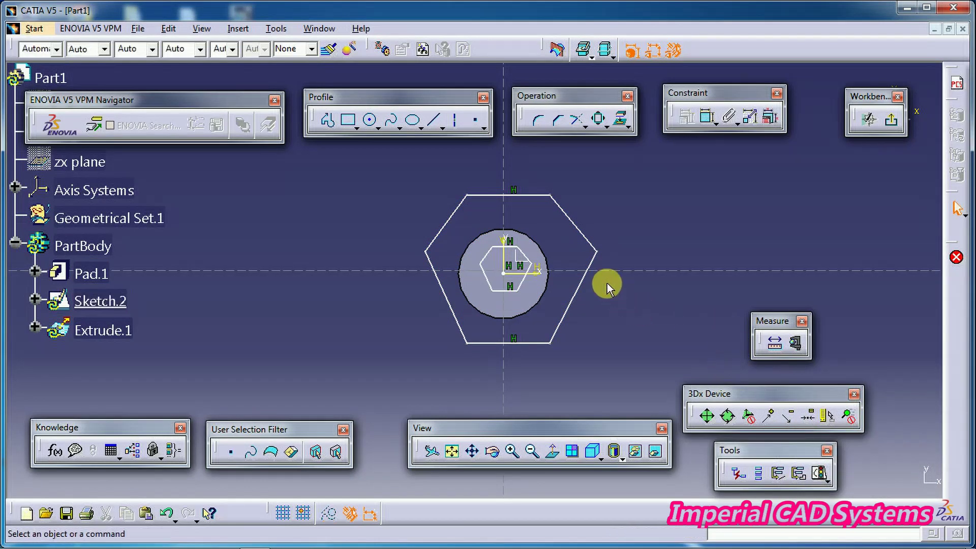
Step: Delete all six lines of the outer hexagon, keeping only the small one inside the circle, and leave the sketch
{"action": "right_click", "coordinate": [585, 279]}
{"action": "left_click", "coordinate": [618, 475]}
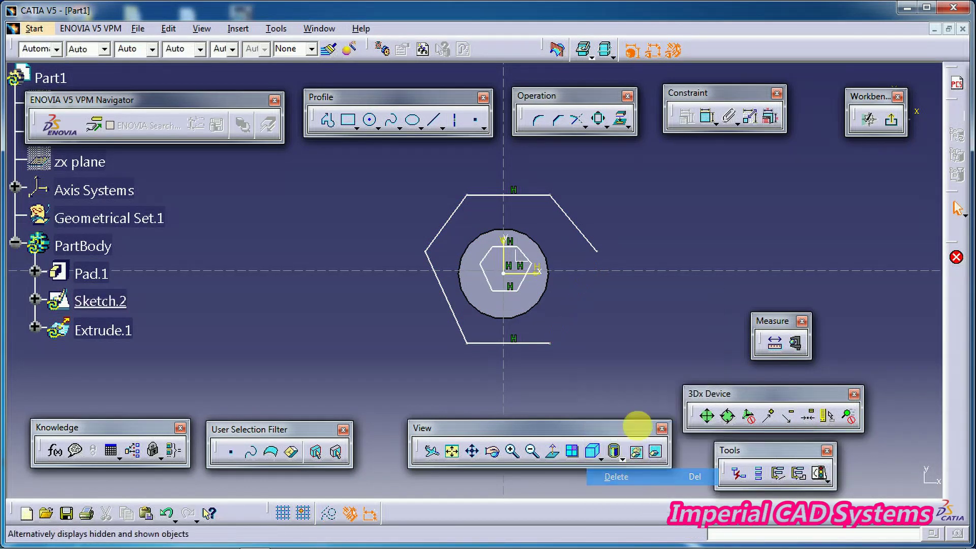
{"action": "right_click", "coordinate": [598, 249]}
{"action": "left_click", "coordinate": [630, 433]}
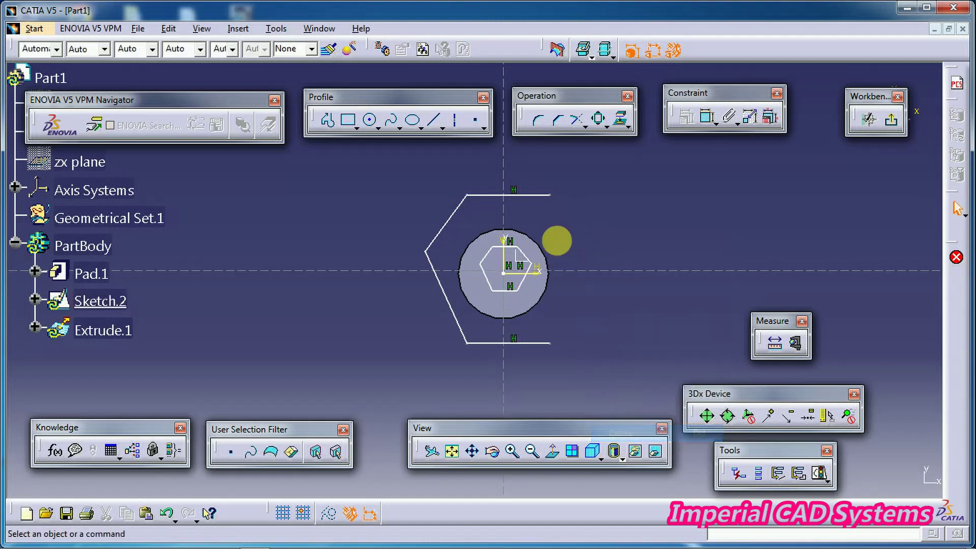
{"action": "right_click", "coordinate": [539, 198]}
{"action": "left_click", "coordinate": [571, 383]}
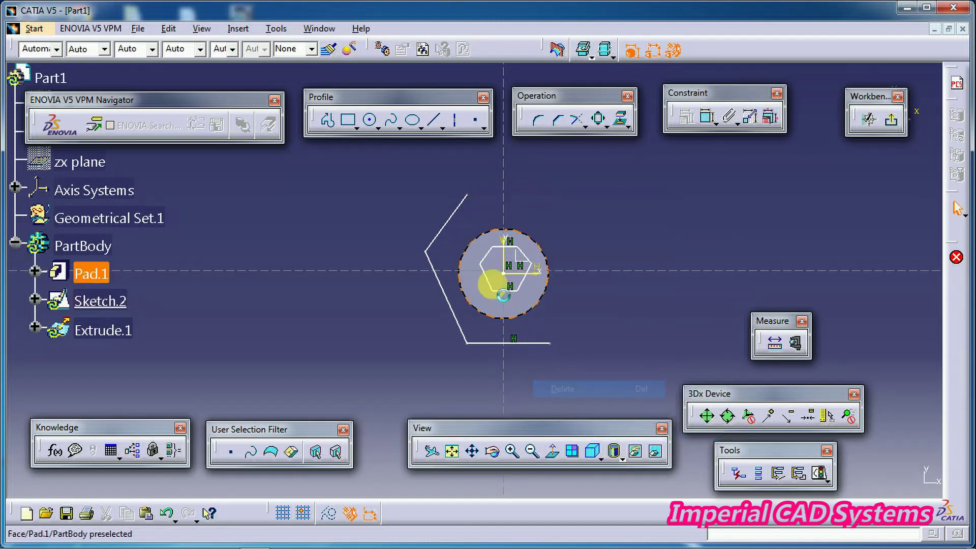
{"action": "right_click", "coordinate": [450, 227]}
{"action": "left_click", "coordinate": [483, 413]}
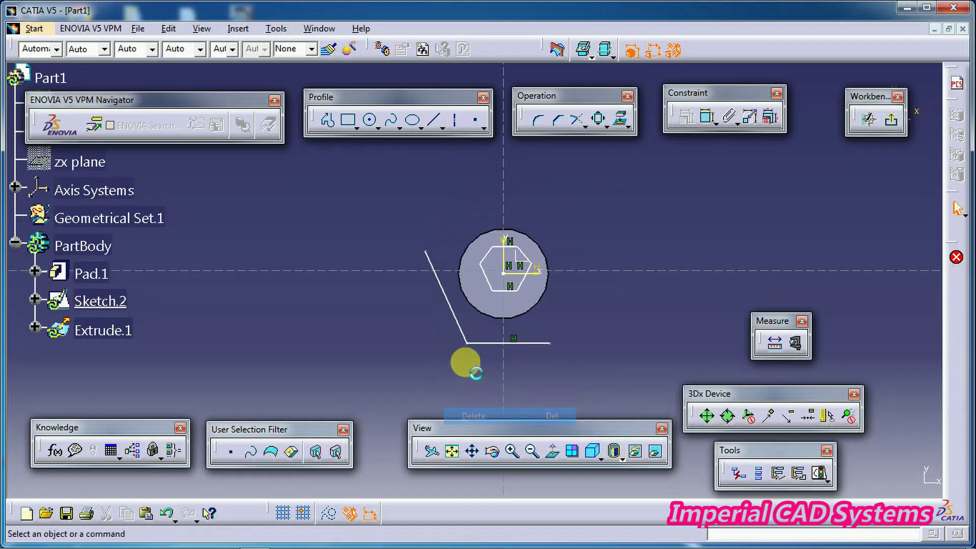
{"action": "right_click", "coordinate": [467, 334]}
{"action": "left_click", "coordinate": [497, 290]}
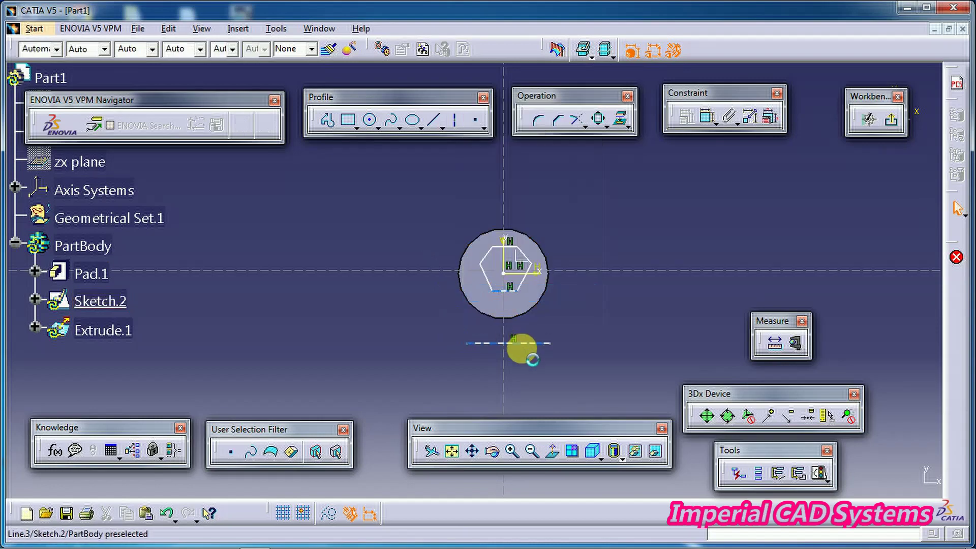
{"action": "right_click", "coordinate": [529, 346]}
{"action": "left_click", "coordinate": [558, 309]}
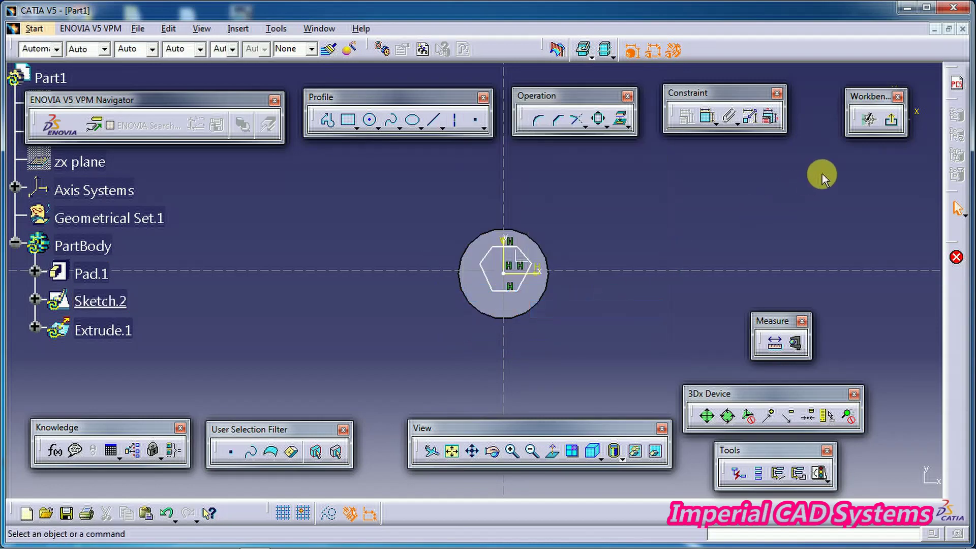
{"action": "left_click", "coordinate": [894, 124]}
{"action": "mouse_move", "coordinate": [523, 366]}
{"action": "middle_mouse_down"}
{"action": "mouse_move", "coordinate": [528, 301]}
{"action": "mouse_move", "coordinate": [625, 324]}
{"action": "mouse_move", "coordinate": [554, 374]}
{"action": "mouse_move", "coordinate": [546, 345]}
{"action": "middle_mouse_up"}
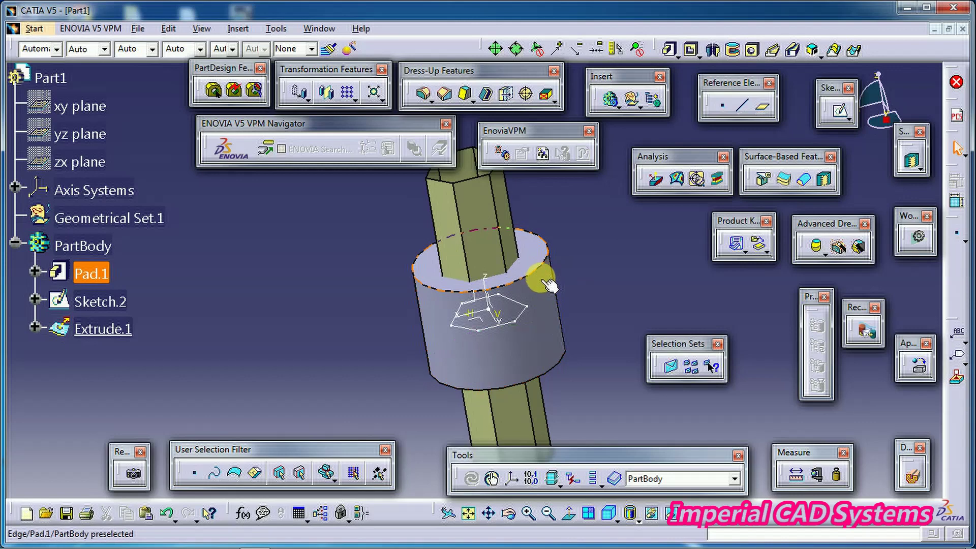
Step: Sew the narrow hexagonal surface Extrude.1 onto the cylinder with the direction pointing outward, removing the cylinder's side face
{"action": "left_click", "coordinate": [824, 181]}
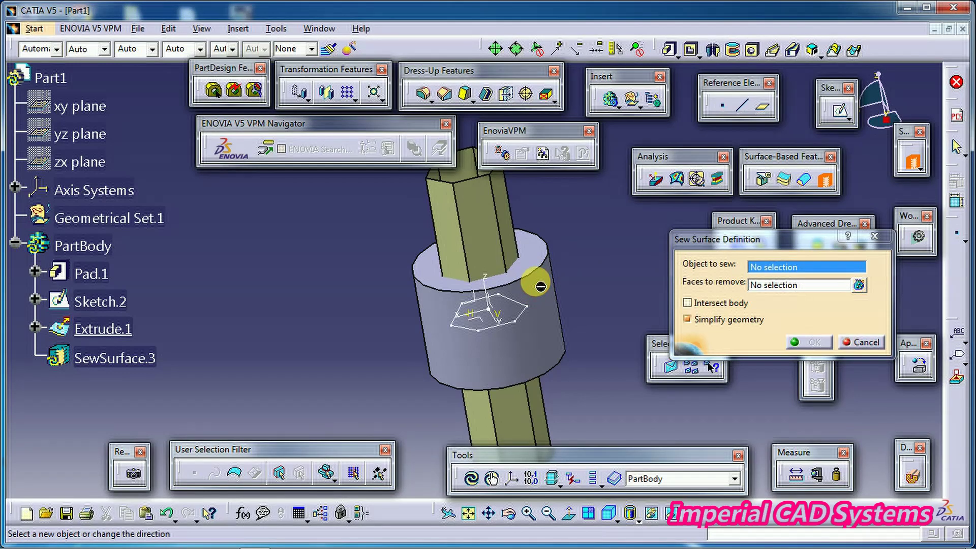
{"action": "left_click", "coordinate": [505, 245]}
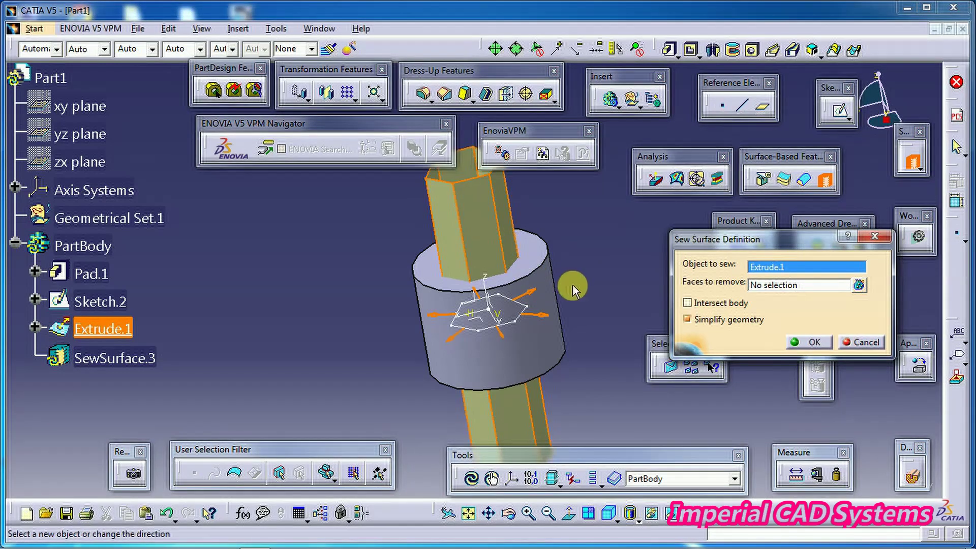
{"action": "left_click", "coordinate": [763, 285]}
{"action": "left_click", "coordinate": [534, 297]}
{"action": "middle_click_drag", "start_coordinate": [595, 318], "coordinate": [514, 392]}
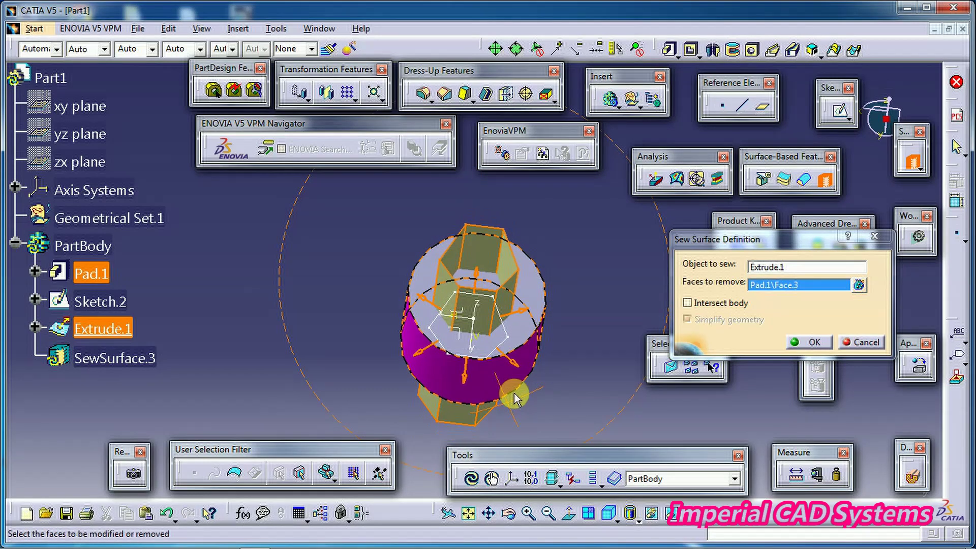
{"action": "left_click", "coordinate": [809, 347]}
{"action": "middle_click_drag", "start_coordinate": [562, 258], "coordinate": [556, 299]}
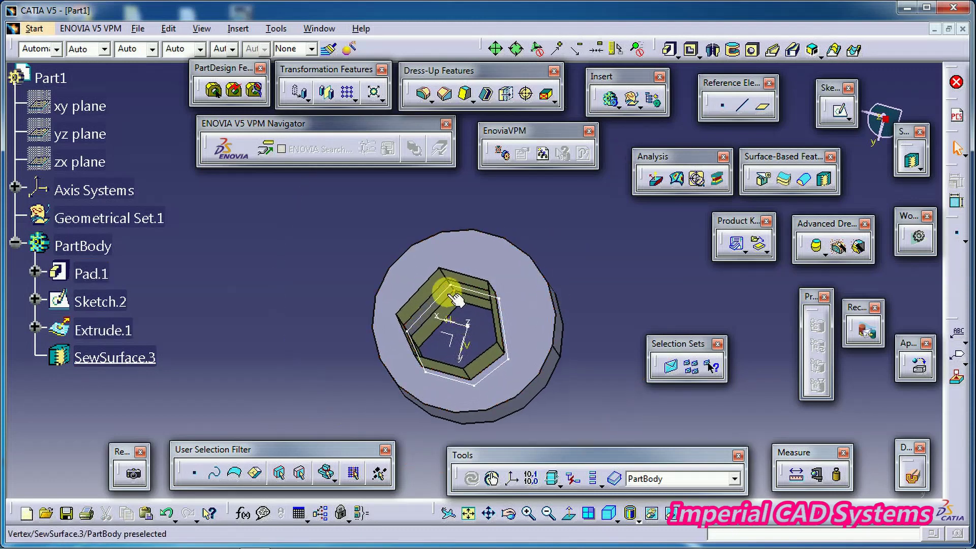
{"action": "middle_click_drag", "start_coordinate": [508, 327], "coordinate": [480, 296]}
Step: Reverse the direction of SewSurface.3 so its arrows point inward into the hexagonal surface
{"action": "double_click", "coordinate": [141, 359]}
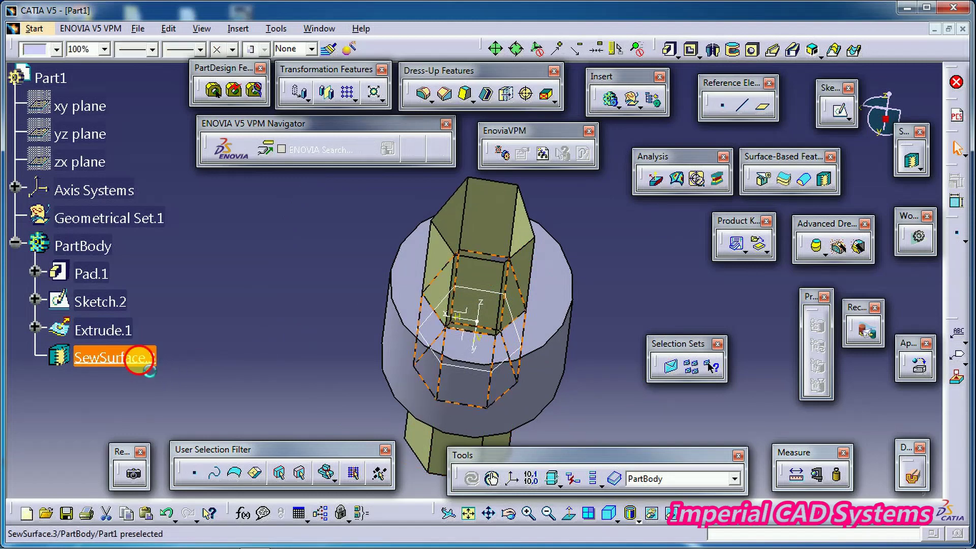
{"action": "left_click", "coordinate": [538, 309]}
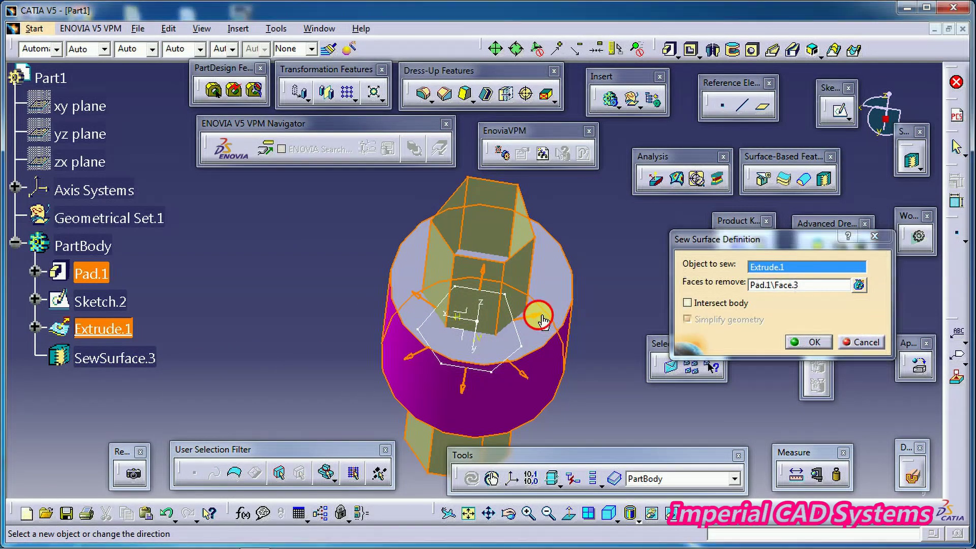
{"action": "middle_click_drag", "start_coordinate": [541, 300], "coordinate": [569, 356]}
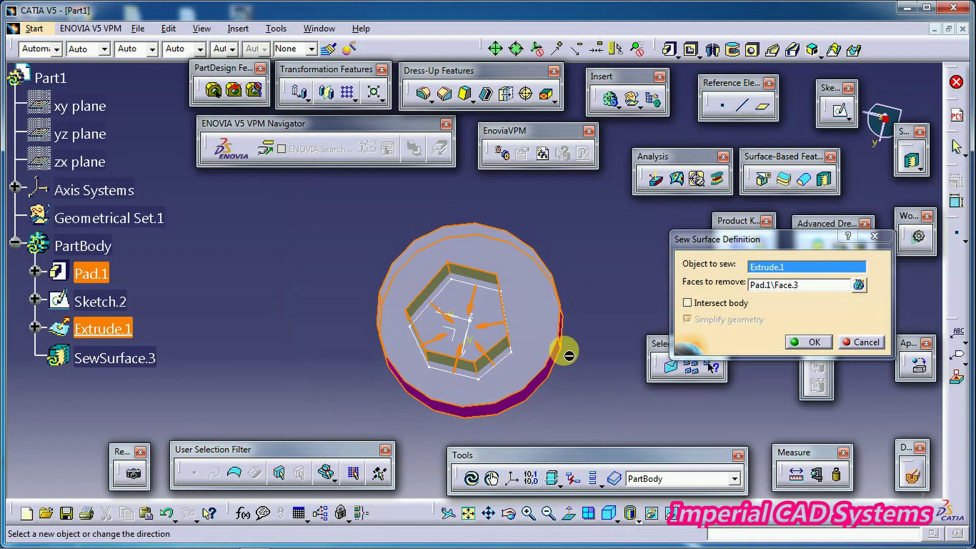
{"action": "left_click", "coordinate": [814, 343]}
{"action": "middle_click_drag", "start_coordinate": [595, 331], "coordinate": [348, 360]}
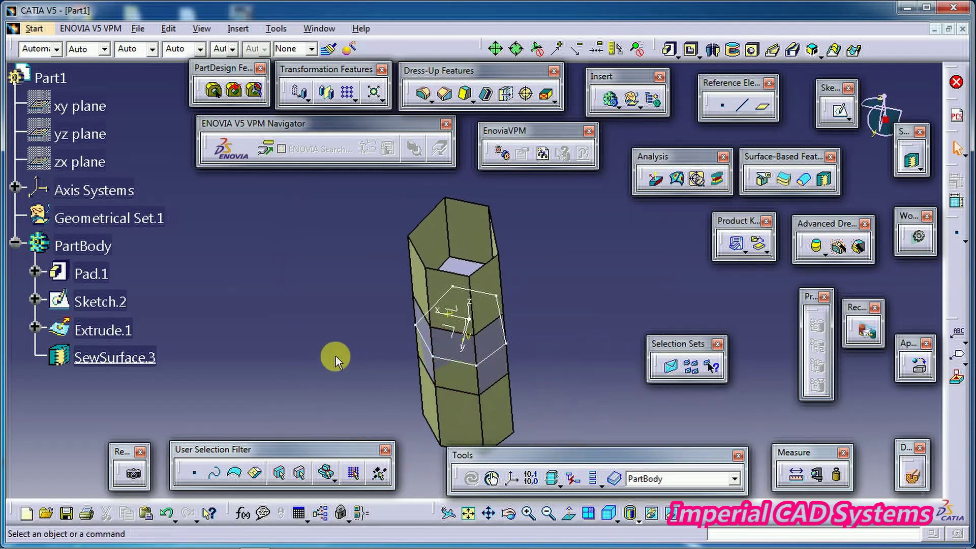
Step: Delete SewSurface.3 from the part body without deleting its exclusive parents
{"action": "left_click", "coordinate": [145, 357]}
{"action": "right_click", "coordinate": [145, 357]}
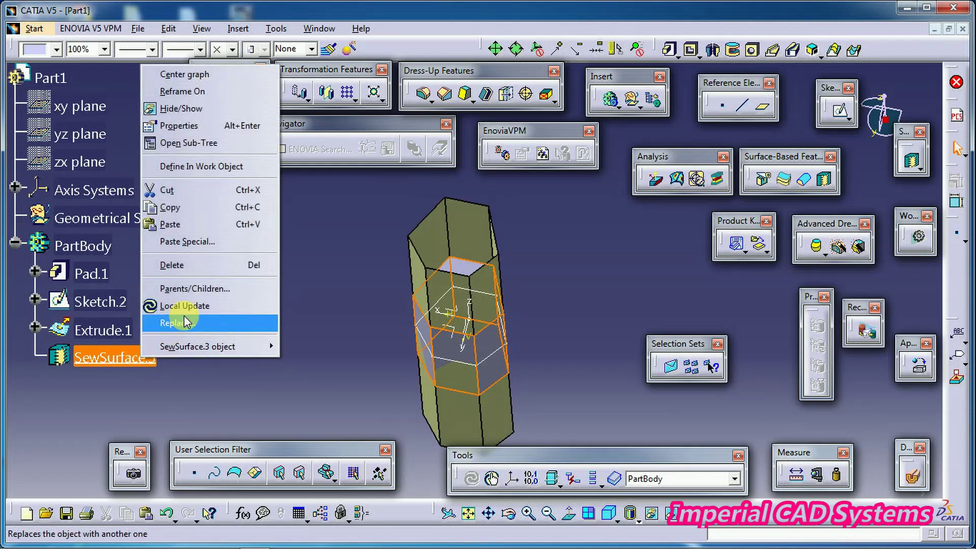
{"action": "left_click", "coordinate": [206, 265]}
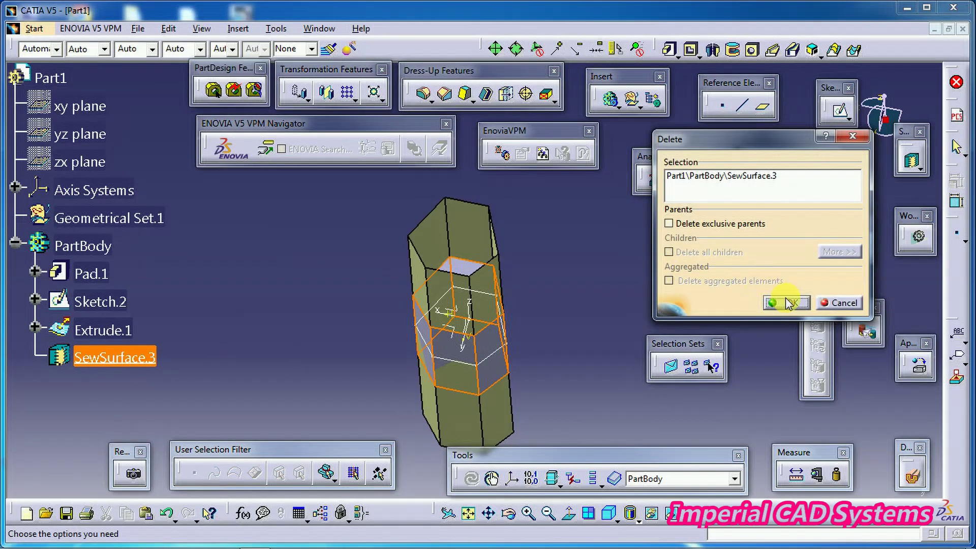
{"action": "left_click", "coordinate": [778, 302]}
{"action": "middle_click_drag", "start_coordinate": [549, 366], "coordinate": [516, 328]}
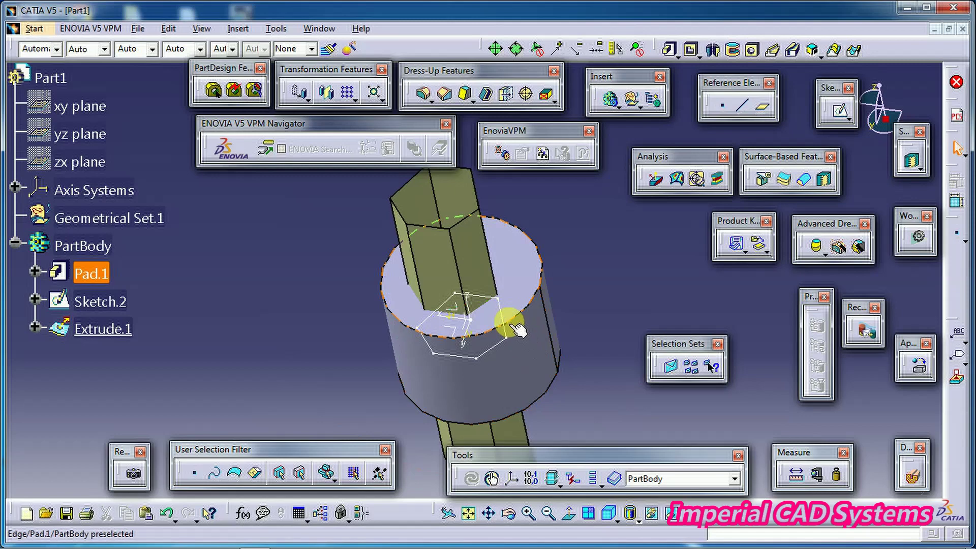
Step: Scale the hexagon in Sketch.2 up about 2.5 times with duplicate mode off so it surrounds the circle, and leave the sketch
{"action": "left_click", "coordinate": [543, 321]}
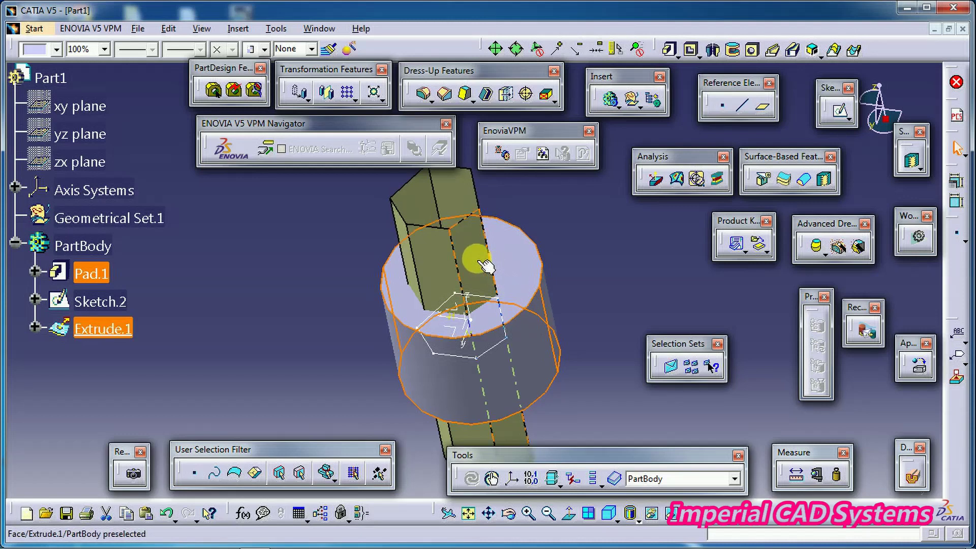
{"action": "middle_click_drag", "start_coordinate": [447, 240], "coordinate": [475, 298]}
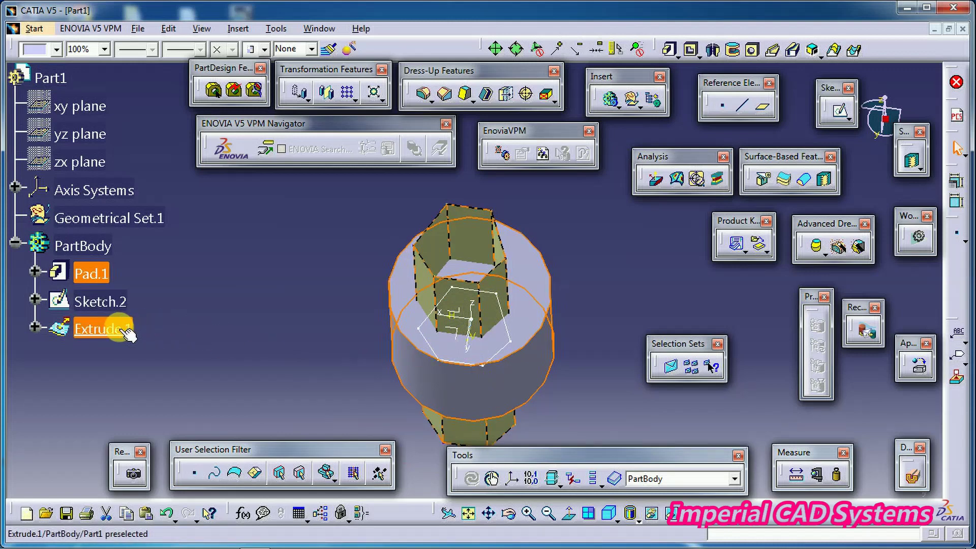
{"action": "left_click", "coordinate": [118, 303]}
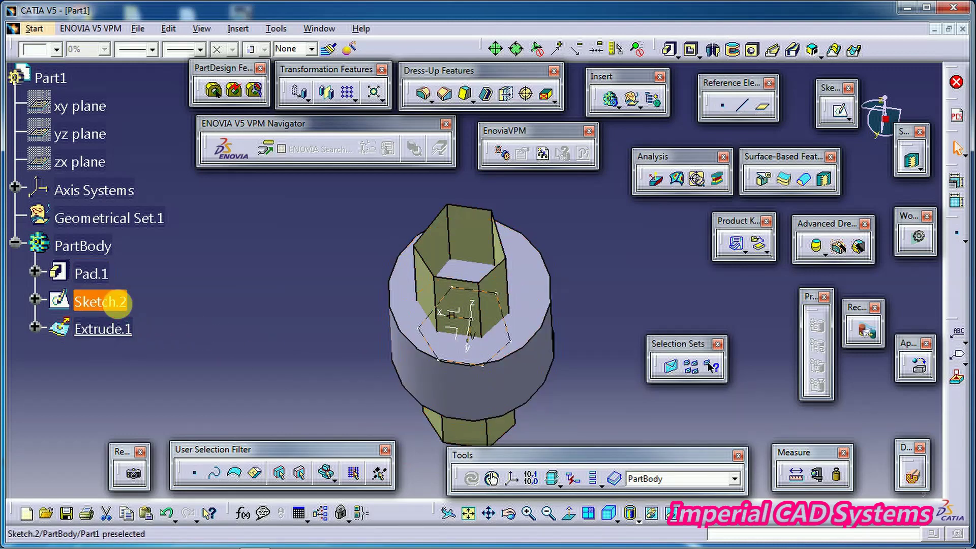
{"action": "double_click", "coordinate": [109, 303]}
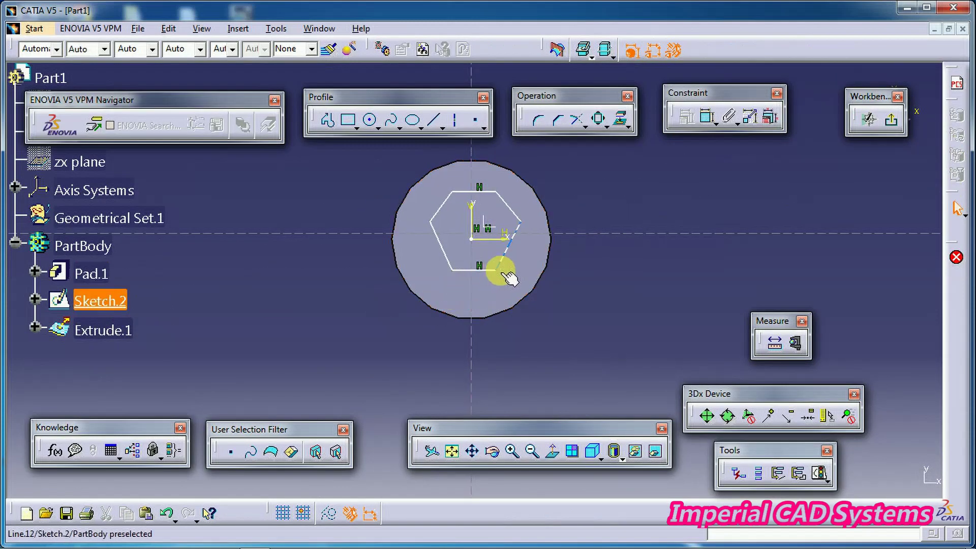
{"action": "left_click", "coordinate": [601, 120]}
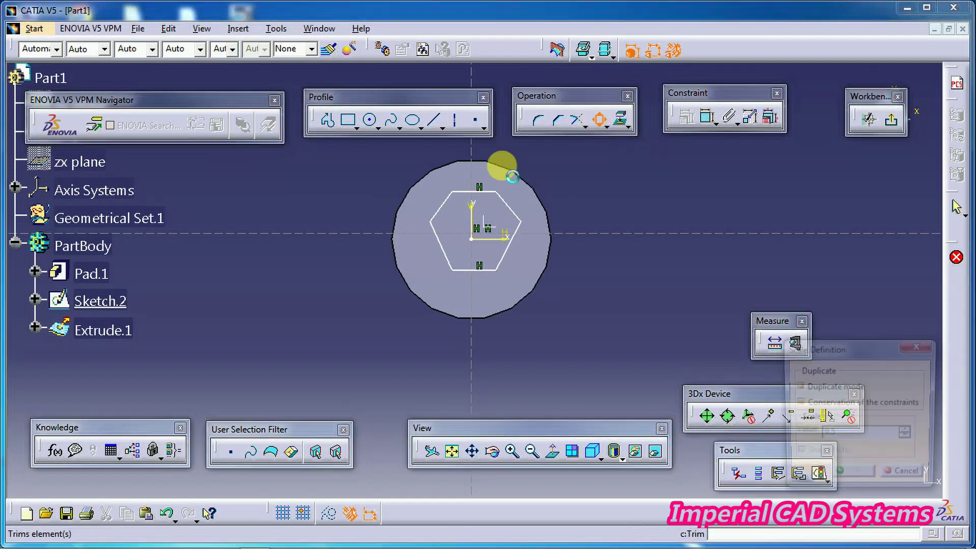
{"action": "left_click_drag", "start_coordinate": [451, 193], "coordinate": [559, 281]}
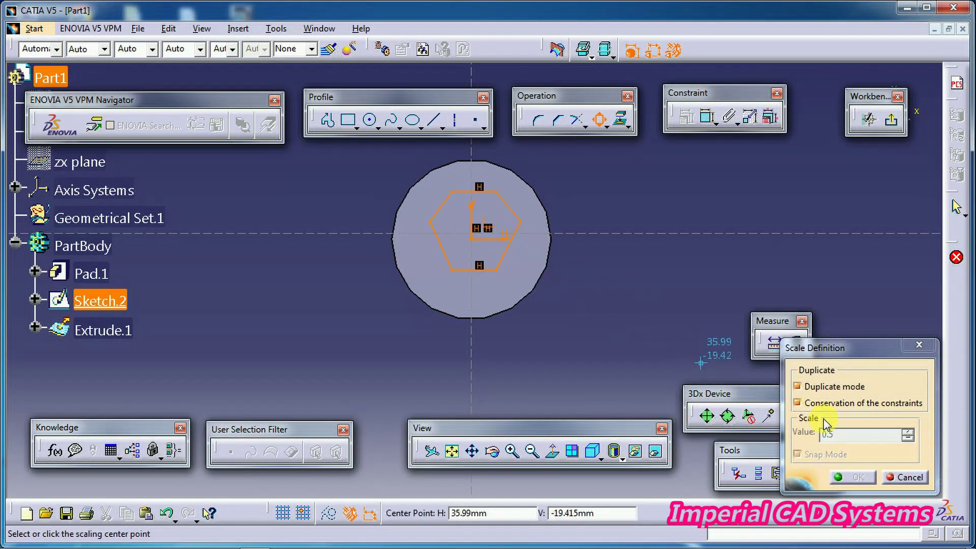
{"action": "left_click", "coordinate": [831, 388]}
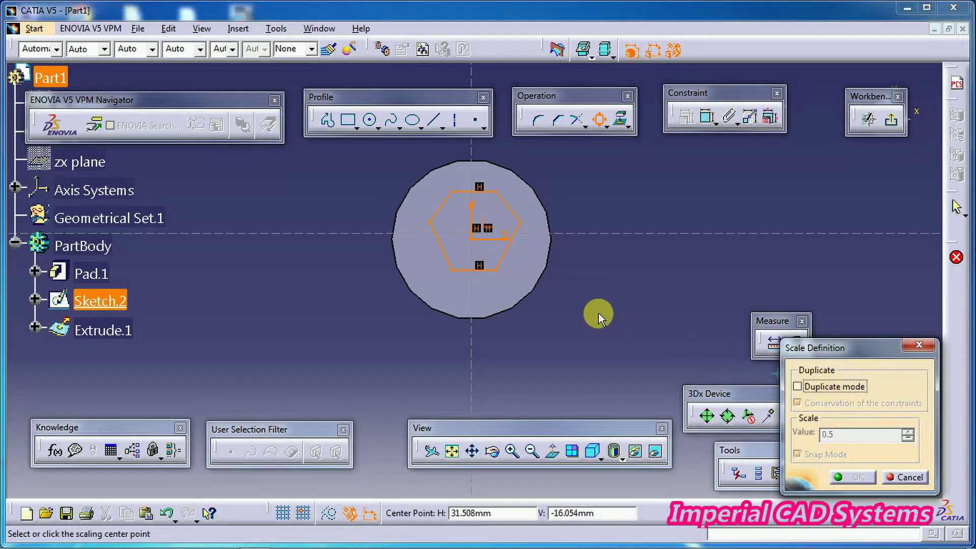
{"action": "left_click", "coordinate": [478, 228]}
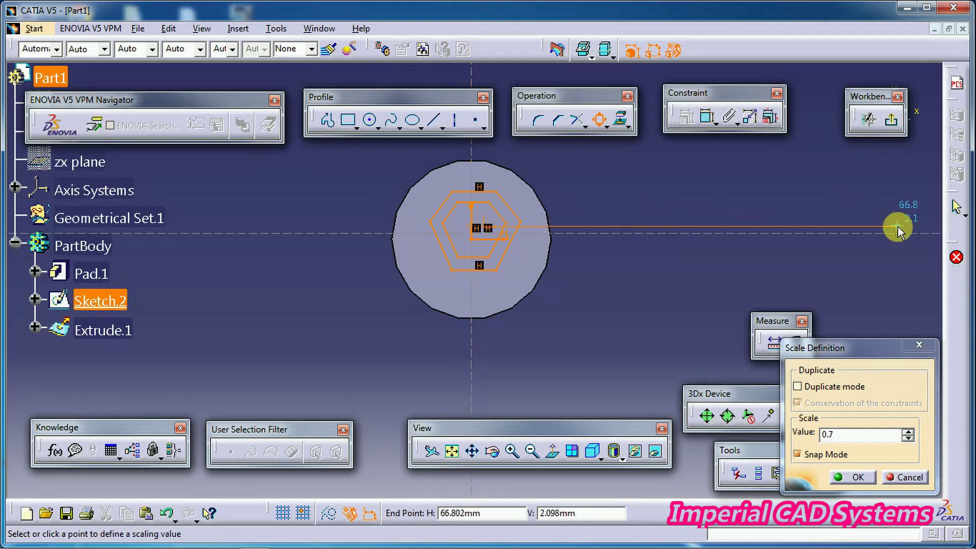
{"action": "double_click", "coordinate": [823, 434]}
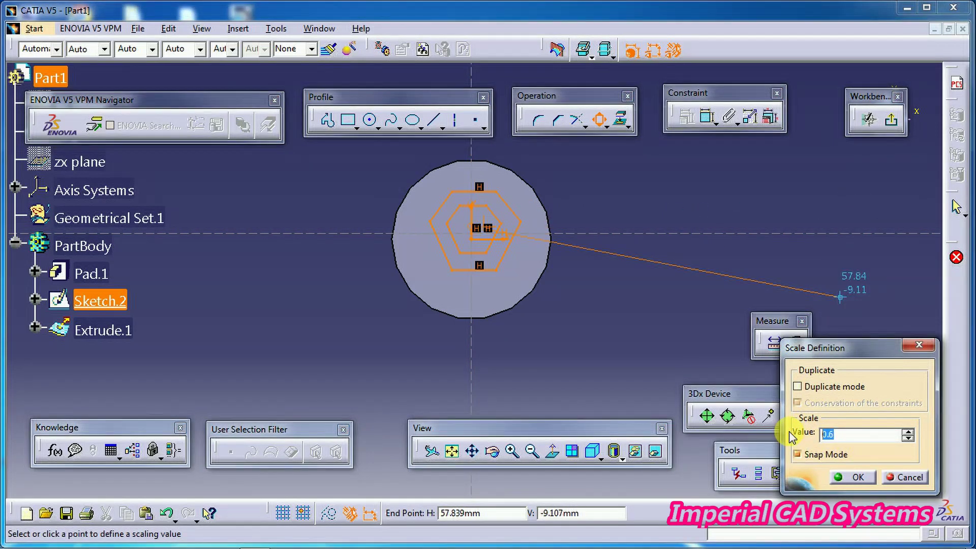
{"action": "type", "text": "2."}
{"action": "key", "text": "Return"}
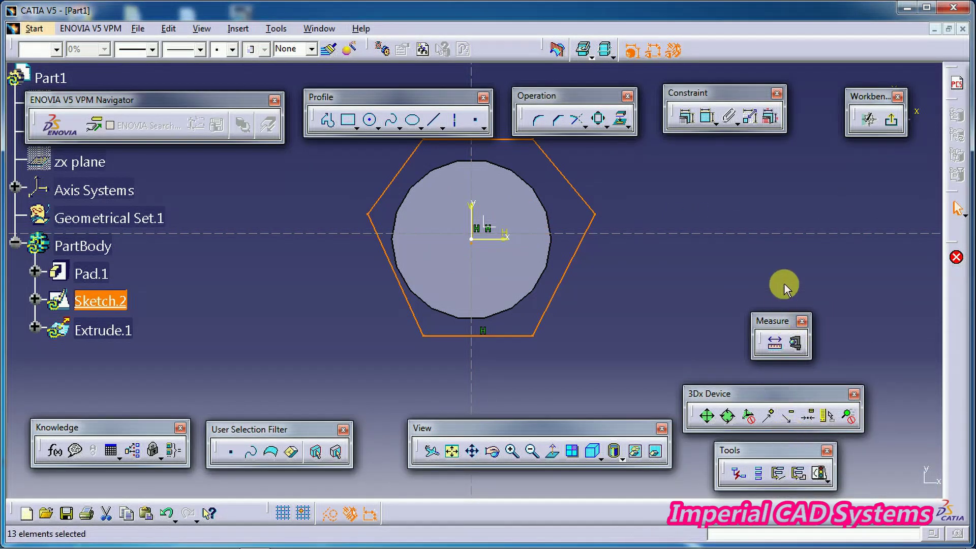
{"action": "left_click", "coordinate": [891, 120]}
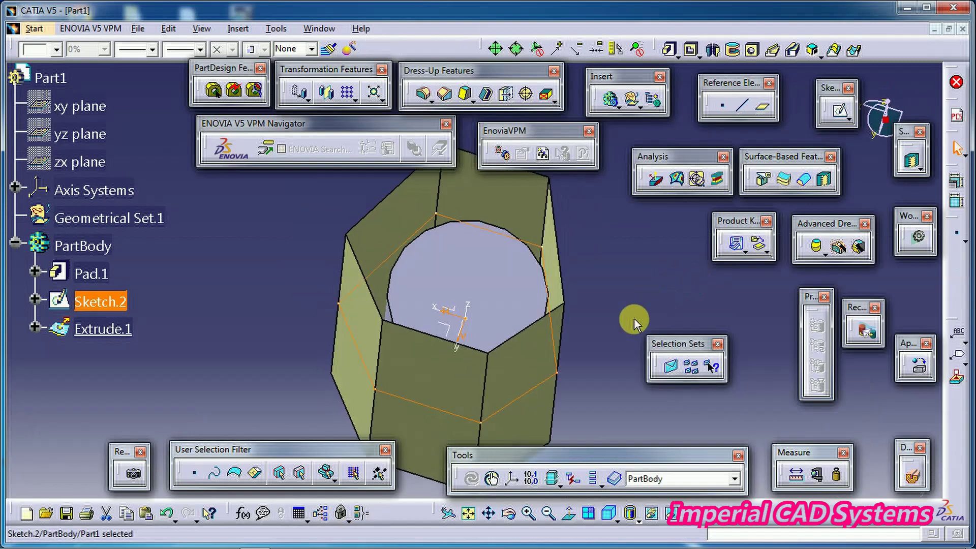
Step: Set Extrude.1's first limit to 20 mm, keeping the mirrored extent on
{"action": "middle_click_drag", "start_coordinate": [610, 316], "coordinate": [543, 321]}
{"action": "double_click", "coordinate": [504, 274]}
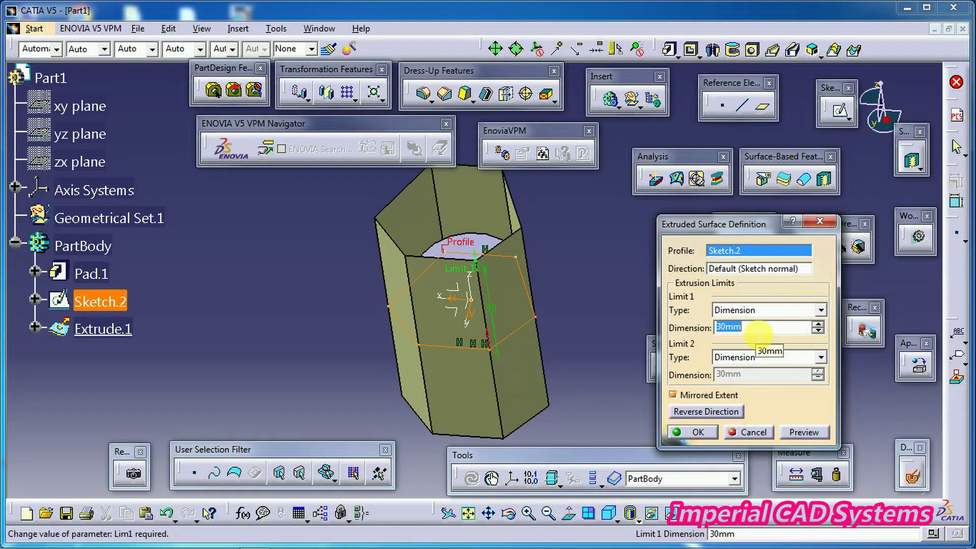
{"action": "key", "text": "Return"}
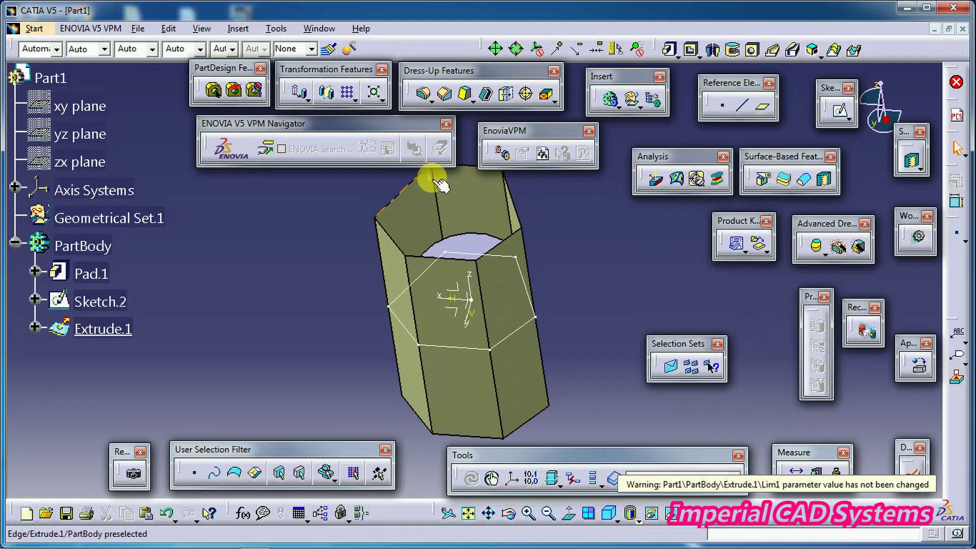
{"action": "double_click", "coordinate": [451, 187]}
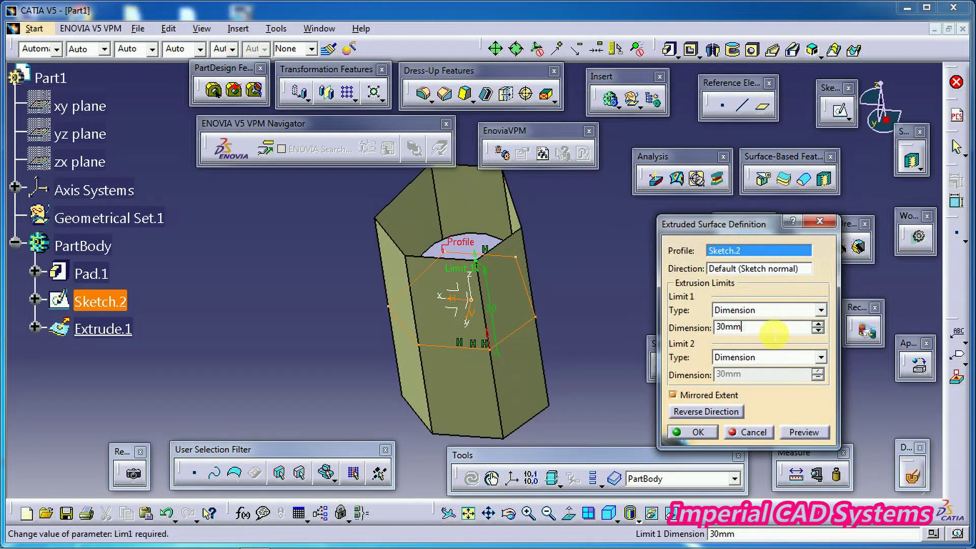
{"action": "key", "text": "Return"}
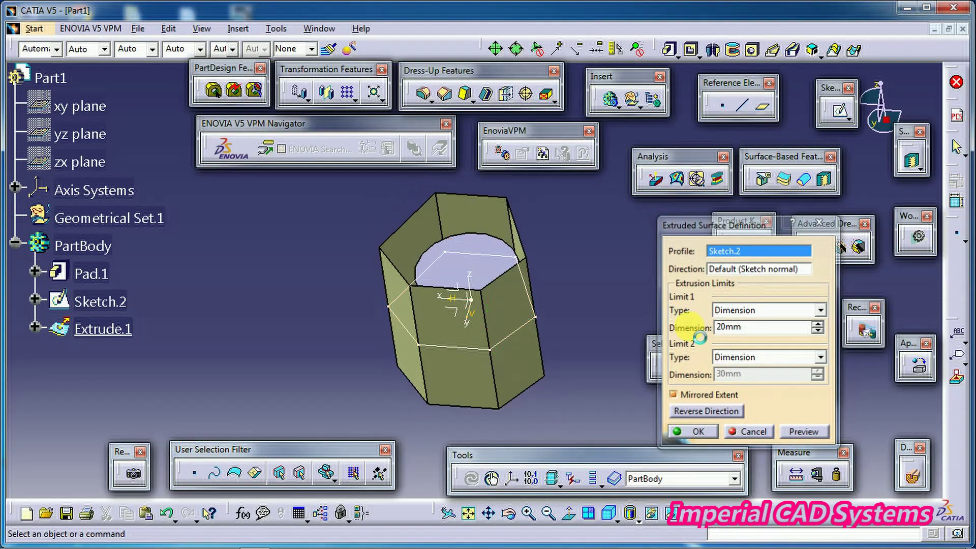
{"action": "mouse_move", "coordinate": [539, 322]}
{"action": "middle_mouse_down"}
{"action": "mouse_move", "coordinate": [529, 388]}
{"action": "mouse_move", "coordinate": [447, 434]}
{"action": "mouse_move", "coordinate": [514, 364]}
{"action": "mouse_move", "coordinate": [525, 438]}
{"action": "mouse_move", "coordinate": [501, 438]}
{"action": "mouse_move", "coordinate": [516, 371]}
{"action": "mouse_move", "coordinate": [511, 351]}
{"action": "middle_mouse_up"}
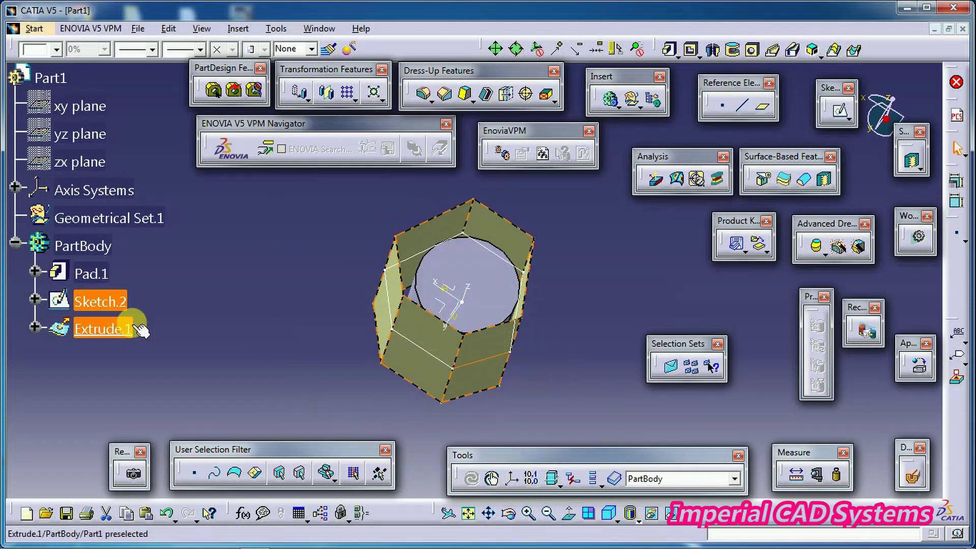
Step: Replace the circle in Pad.1's Sketch.1 with a rectangle around the origin, one corner at about H 15.8 mm, V -7.9 mm, and leave the sketch
{"action": "middle_click_drag", "start_coordinate": [462, 279], "coordinate": [451, 256]}
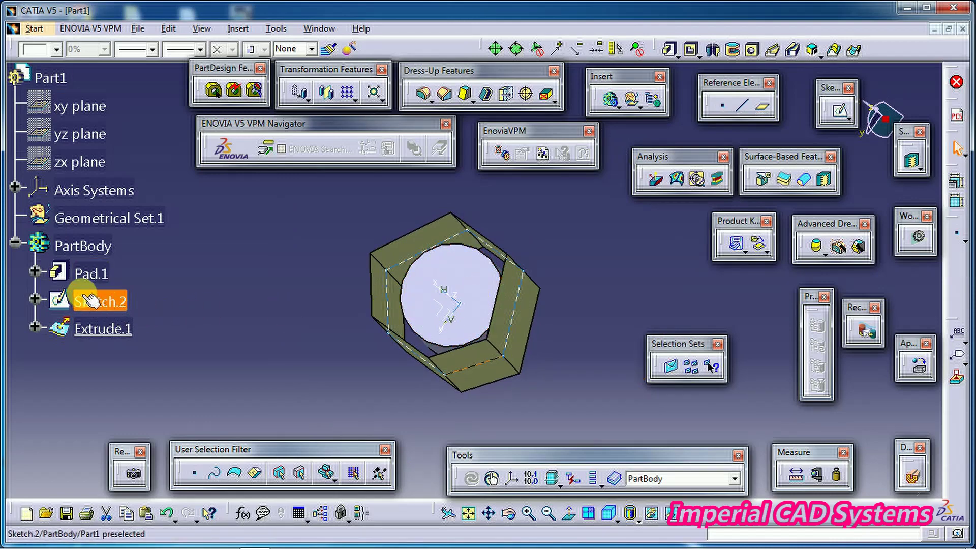
{"action": "left_click", "coordinate": [35, 271]}
{"action": "double_click", "coordinate": [116, 304]}
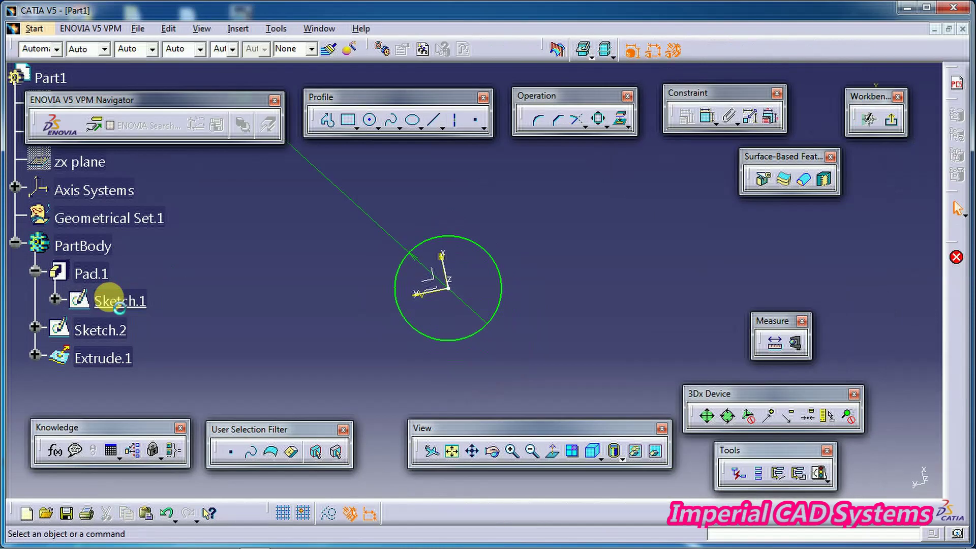
{"action": "right_click", "coordinate": [494, 301]}
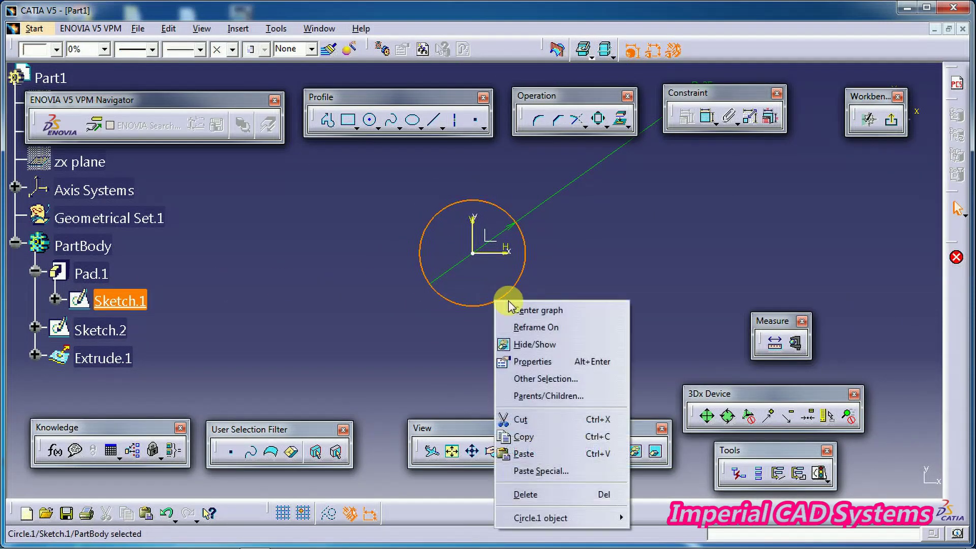
{"action": "left_click", "coordinate": [501, 496]}
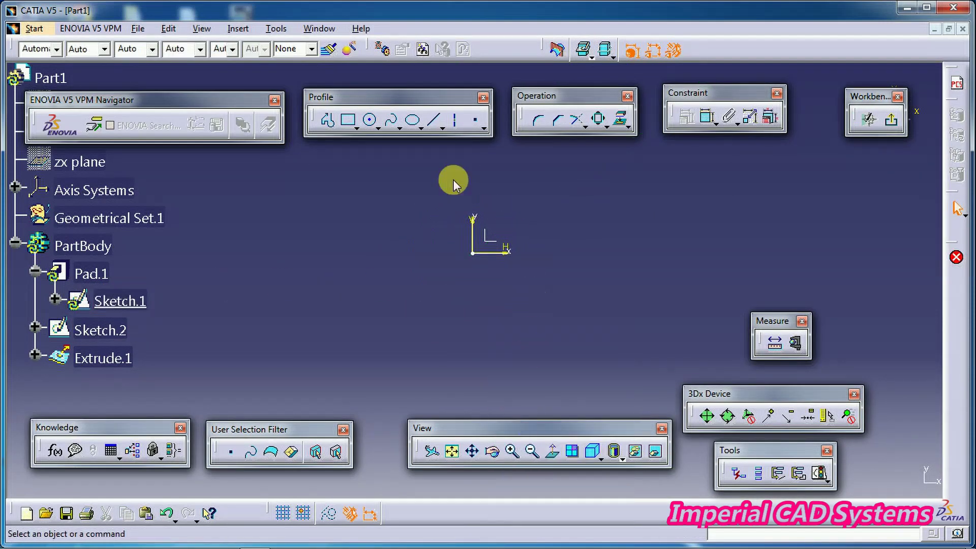
{"action": "left_click", "coordinate": [349, 122]}
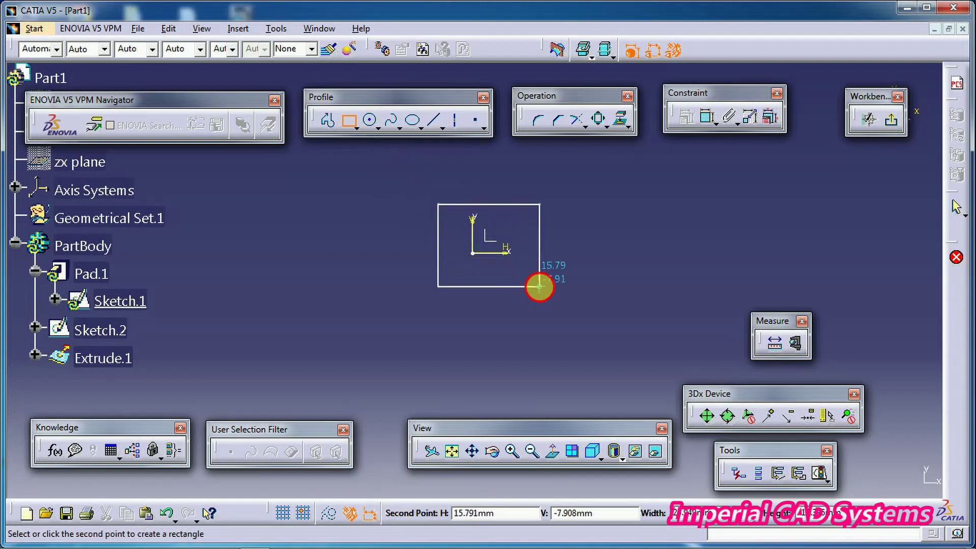
{"action": "left_click", "coordinate": [540, 287]}
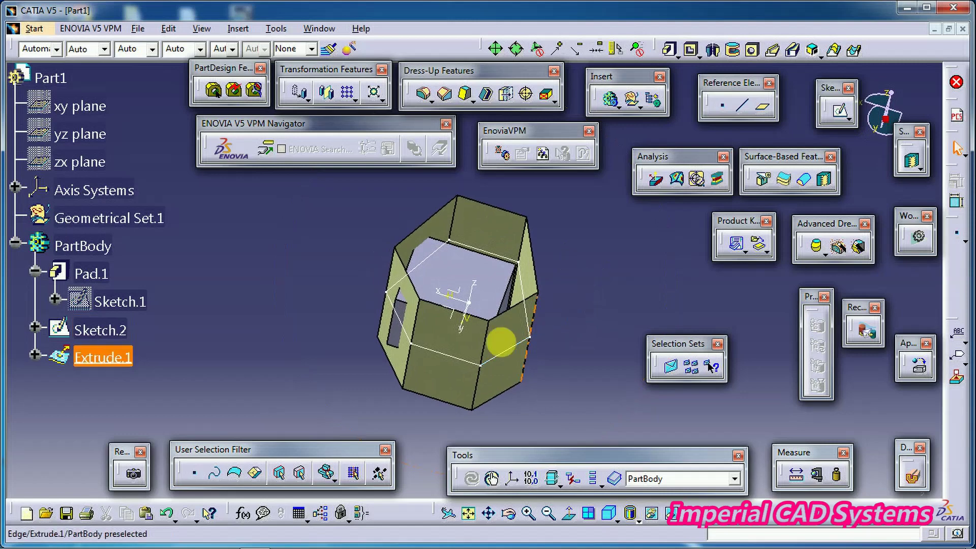
Step: Reshape the hexagon in Sketch.2 by moving its vertices outward so it fully surrounds the rectangular pad, and leave the sketch
{"action": "double_click", "coordinate": [464, 365]}
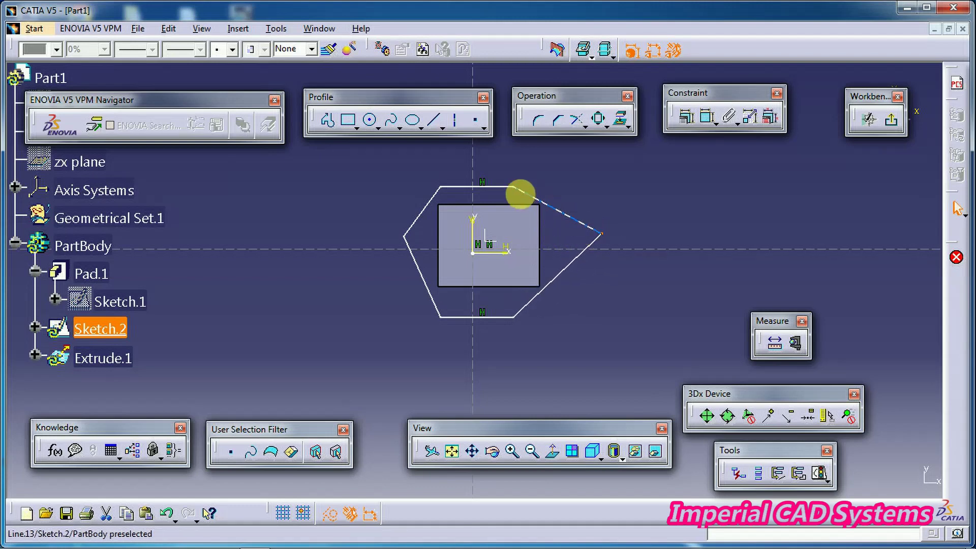
{"action": "left_click_drag", "start_coordinate": [527, 172], "coordinate": [527, 169]}
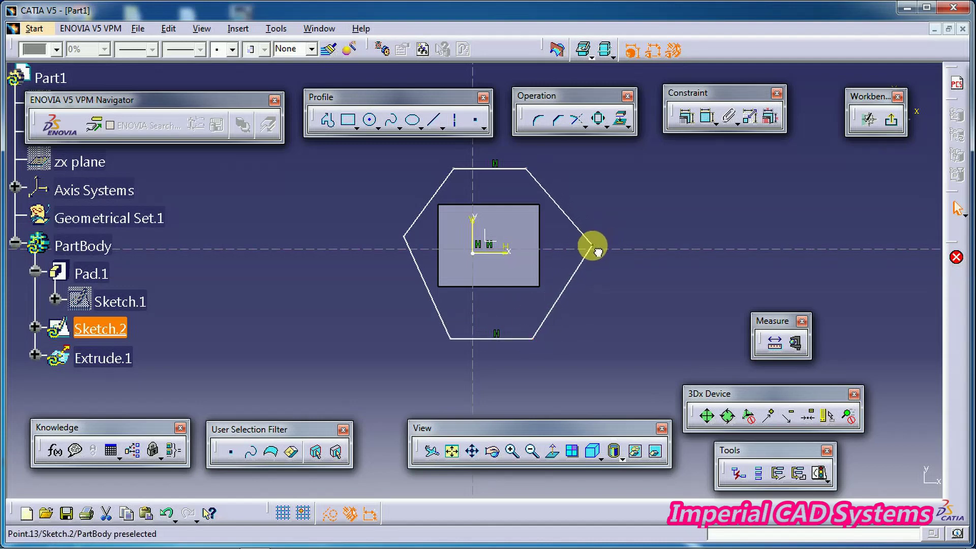
{"action": "left_click", "coordinate": [893, 121]}
{"action": "mouse_move", "coordinate": [626, 255]}
{"action": "middle_mouse_down"}
{"action": "mouse_move", "coordinate": [545, 321]}
{"action": "mouse_move", "coordinate": [524, 207]}
{"action": "mouse_move", "coordinate": [471, 262]}
{"action": "mouse_move", "coordinate": [510, 331]}
{"action": "mouse_move", "coordinate": [522, 299]}
{"action": "mouse_move", "coordinate": [433, 276]}
{"action": "mouse_move", "coordinate": [453, 249]}
{"action": "mouse_move", "coordinate": [478, 270]}
{"action": "mouse_move", "coordinate": [499, 364]}
{"action": "mouse_move", "coordinate": [483, 395]}
{"action": "mouse_move", "coordinate": [536, 373]}
{"action": "middle_mouse_up"}
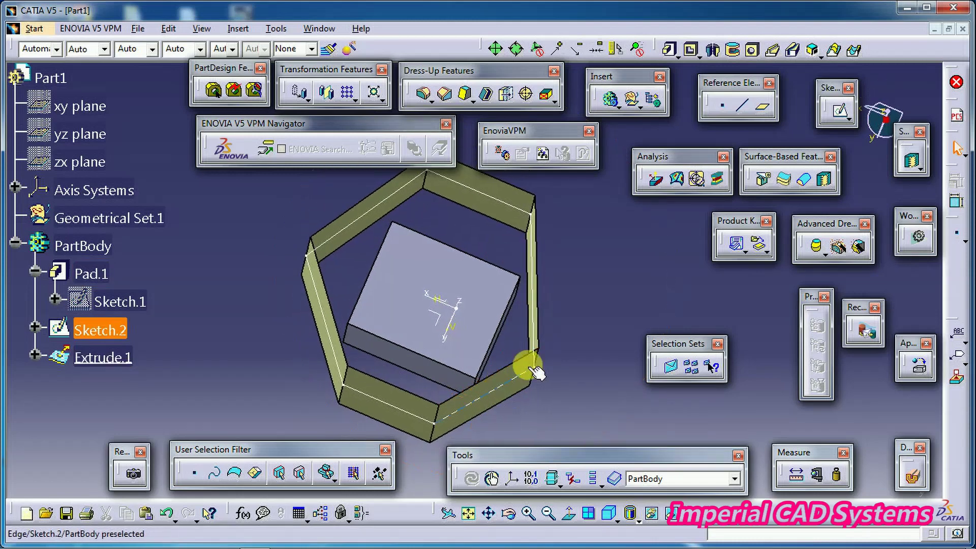
Step: Try to sew Extrude.1 onto the rectangular pad with the direction pointing outward, removing the pad's front side face
{"action": "left_click", "coordinate": [824, 179]}
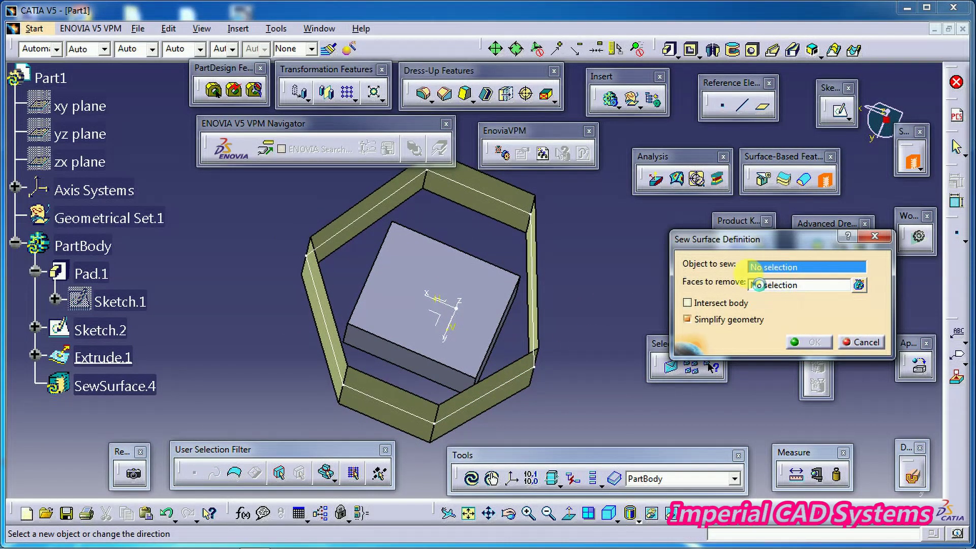
{"action": "left_click", "coordinate": [511, 214]}
{"action": "middle_click_drag", "start_coordinate": [508, 303], "coordinate": [705, 268]}
{"action": "left_click", "coordinate": [768, 290]}
{"action": "middle_click_drag", "start_coordinate": [585, 333], "coordinate": [545, 328]}
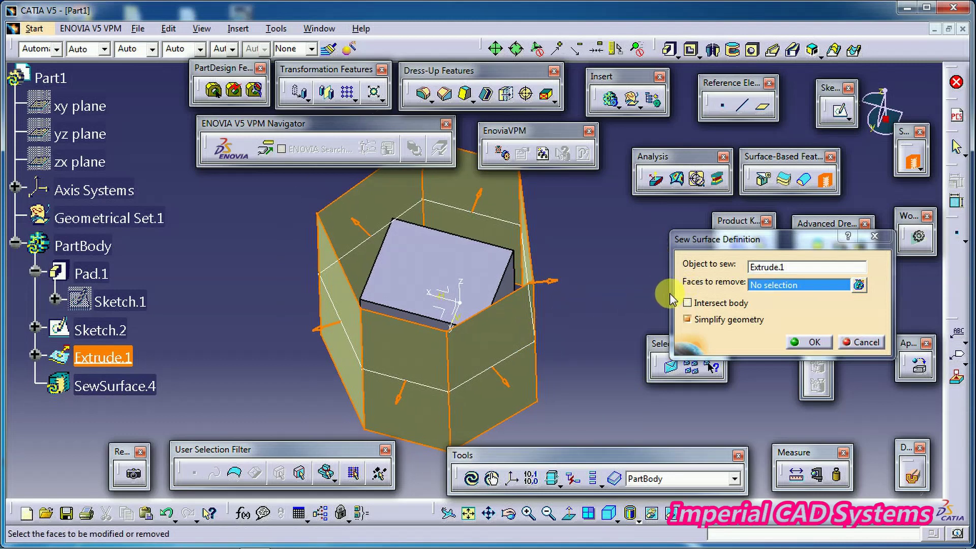
{"action": "middle_click_drag", "start_coordinate": [578, 331], "coordinate": [529, 336]}
{"action": "left_click", "coordinate": [400, 333]}
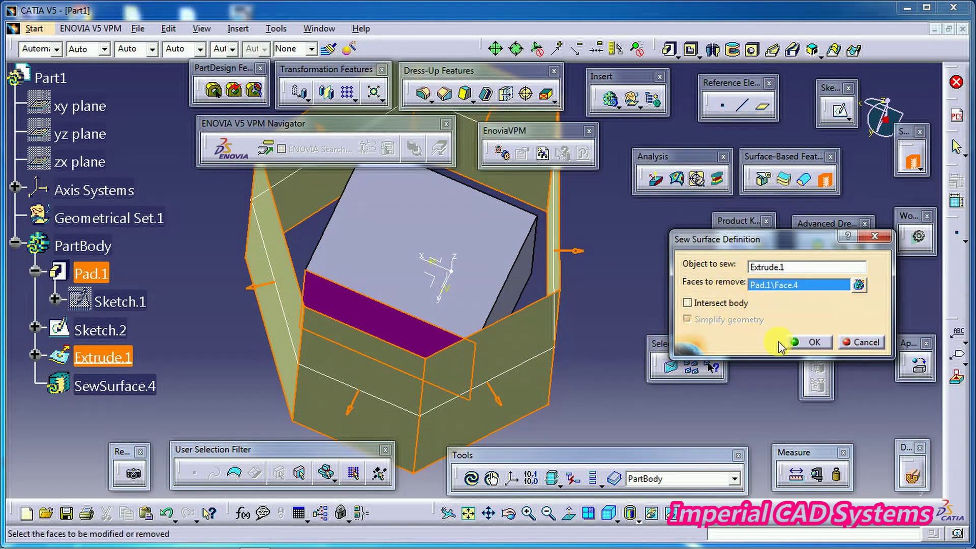
{"action": "left_click", "coordinate": [808, 341]}
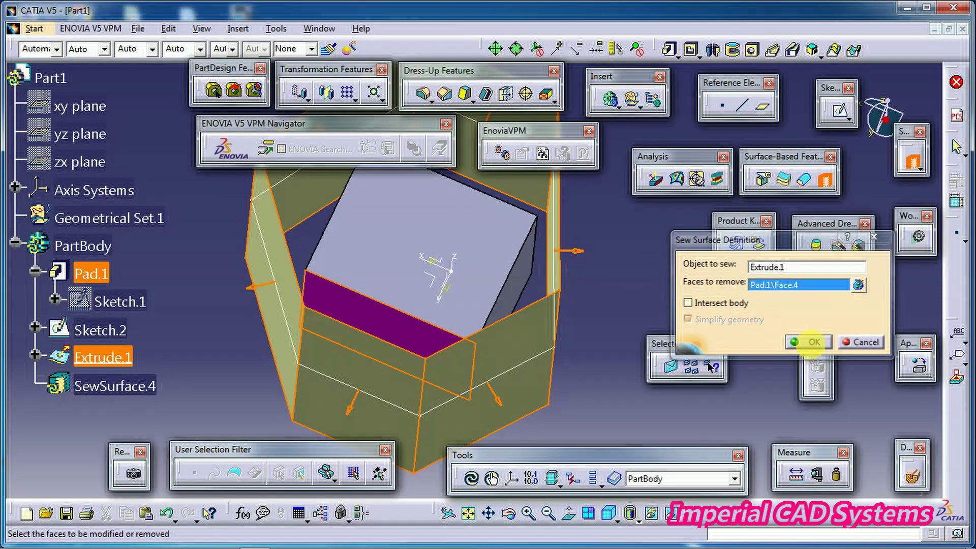
{"action": "left_click", "coordinate": [625, 310]}
Step: Reverse the sewing direction so the arrows point inward toward the rectangular pad, and apply the sew surface
{"action": "middle_click_drag", "start_coordinate": [600, 315], "coordinate": [436, 319]}
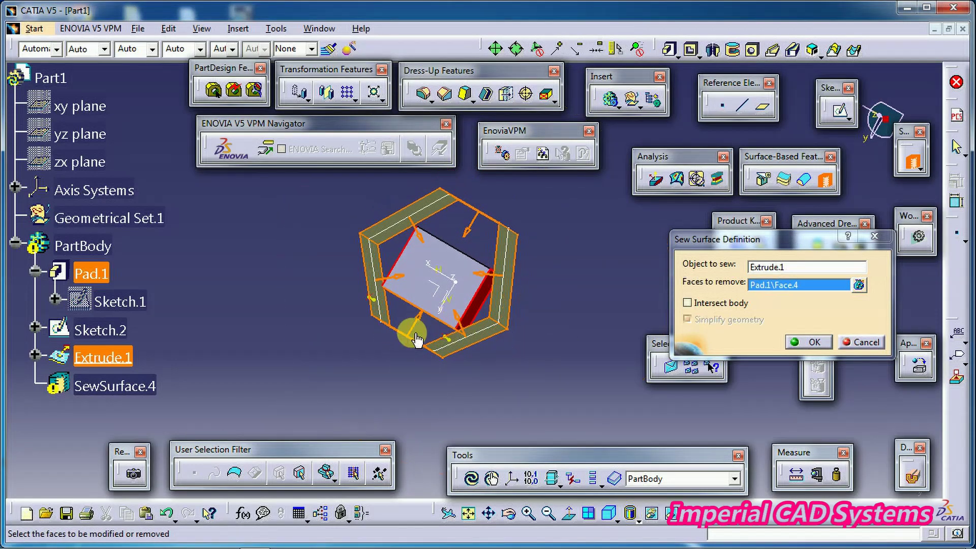
{"action": "left_click", "coordinate": [808, 343]}
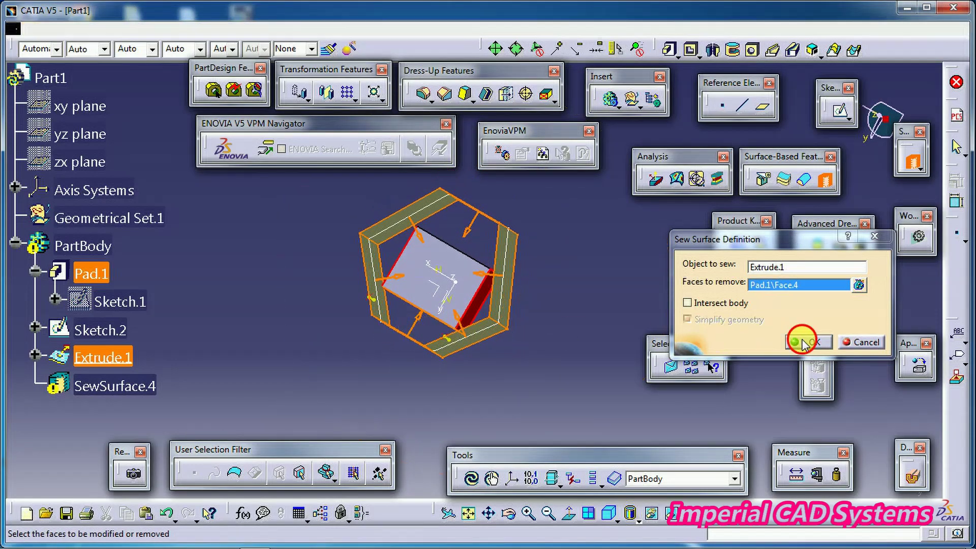
{"action": "middle_click_drag", "start_coordinate": [585, 295], "coordinate": [527, 204]}
{"action": "middle_click_drag", "start_coordinate": [494, 273], "coordinate": [412, 331]}
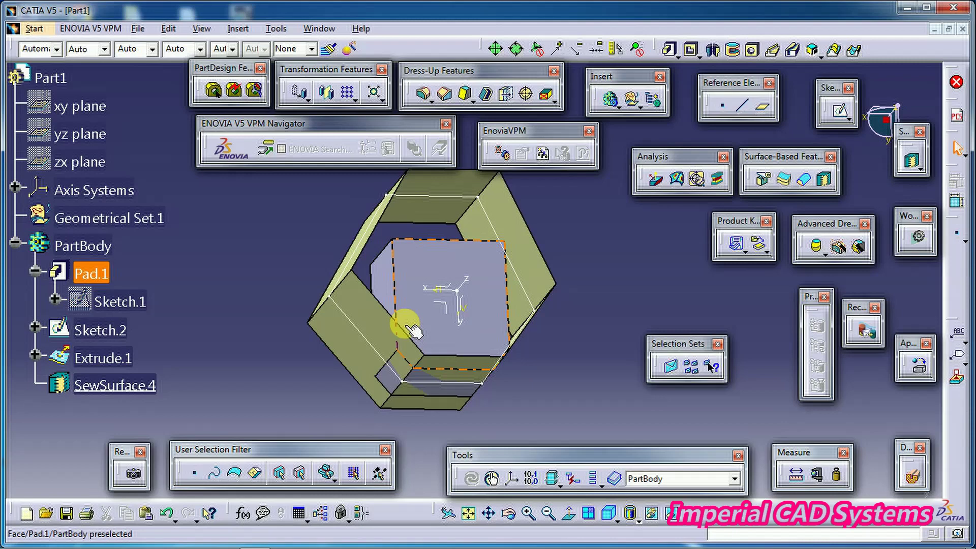
Step: Edit SewSurface.4 to add two more side faces of the pad, making three faces to remove
{"action": "double_click", "coordinate": [122, 385]}
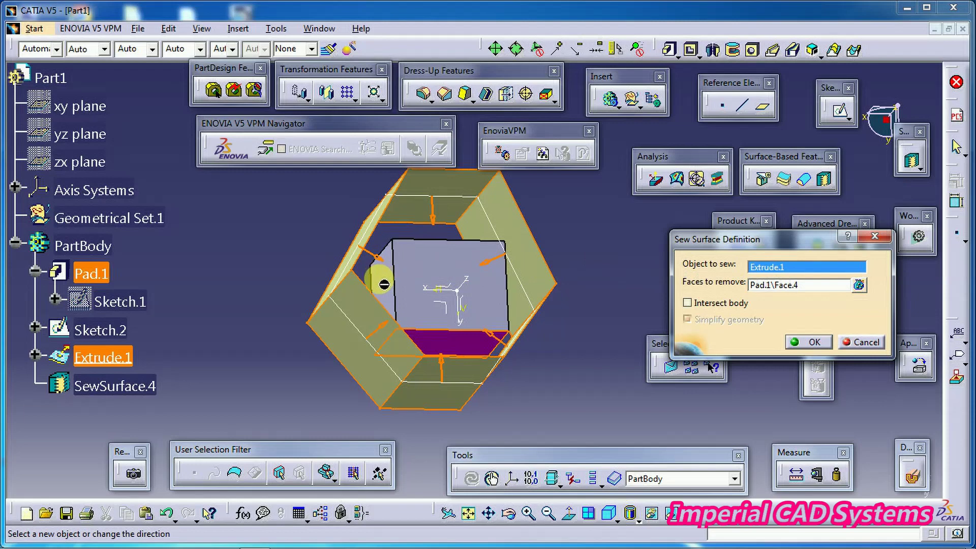
{"action": "scroll", "coordinate": [451, 258], "scroll_direction": "up", "scroll_amount": 5}
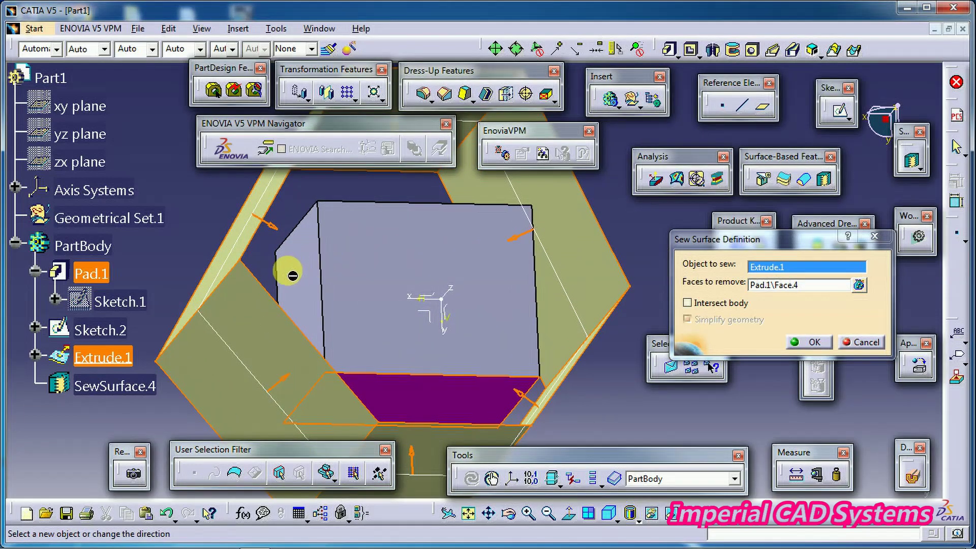
{"action": "left_click", "coordinate": [760, 285]}
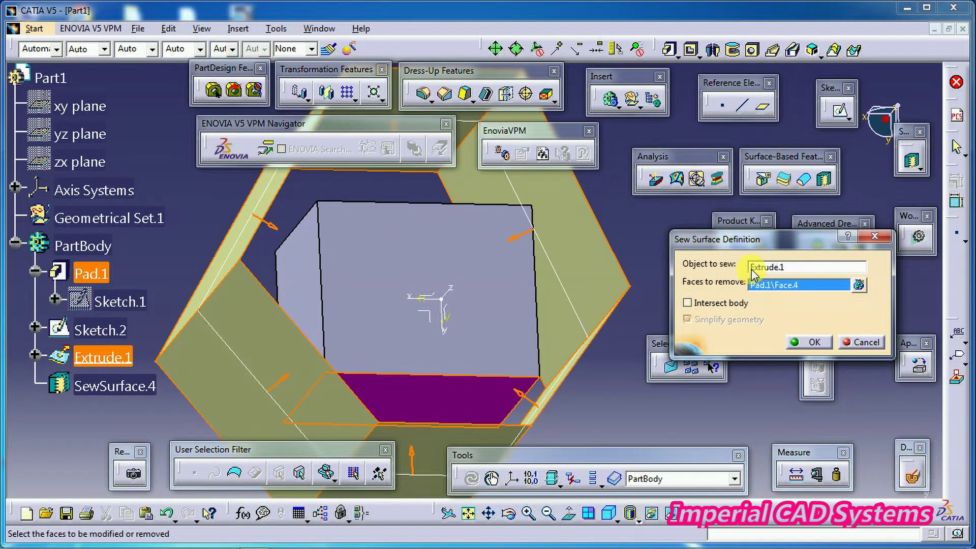
{"action": "left_click", "coordinate": [304, 281]}
{"action": "middle_click_drag", "start_coordinate": [491, 311], "coordinate": [468, 307]}
{"action": "left_click", "coordinate": [571, 331]}
{"action": "middle_click_drag", "start_coordinate": [571, 331], "coordinate": [500, 317]}
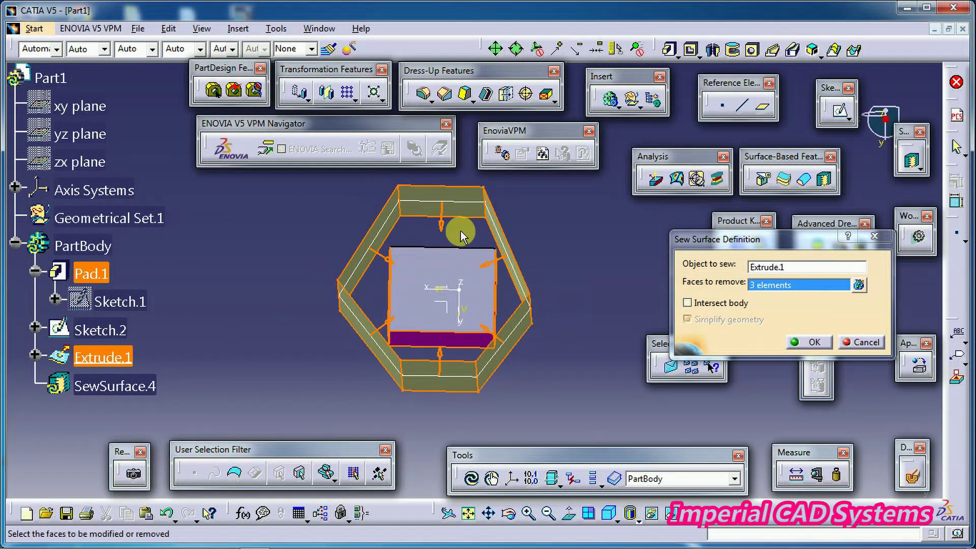
{"action": "left_click", "coordinate": [814, 342]}
{"action": "middle_click_drag", "start_coordinate": [600, 232], "coordinate": [488, 227]}
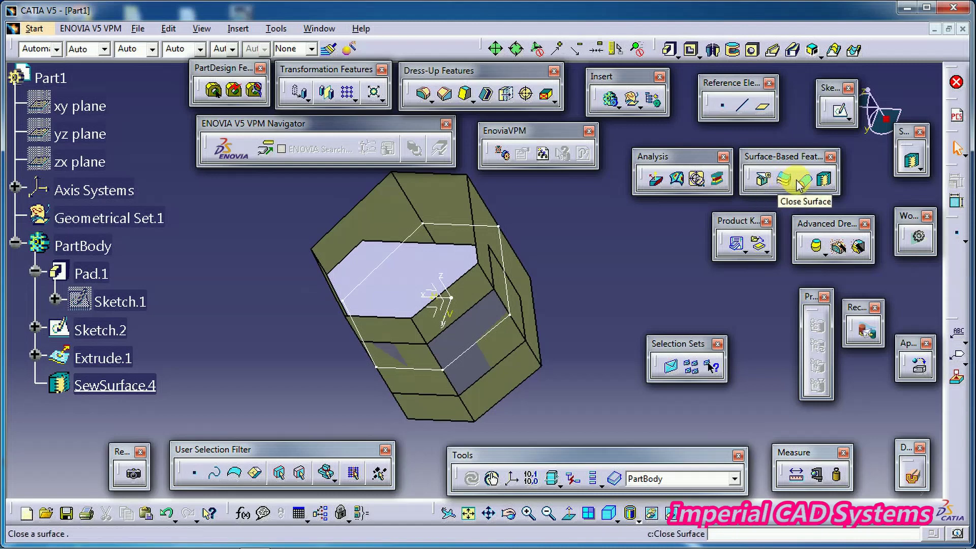
{"action": "left_click", "coordinate": [785, 181]}
{"action": "mouse_move", "coordinate": [512, 336]}
{"action": "middle_mouse_down"}
{"action": "mouse_move", "coordinate": [421, 345]}
{"action": "mouse_move", "coordinate": [428, 244]}
{"action": "mouse_move", "coordinate": [463, 305]}
{"action": "mouse_move", "coordinate": [557, 370]}
{"action": "mouse_move", "coordinate": [654, 366]}
{"action": "mouse_move", "coordinate": [619, 289]}
{"action": "mouse_move", "coordinate": [558, 348]}
{"action": "mouse_move", "coordinate": [568, 363]}
{"action": "mouse_move", "coordinate": [560, 370]}
{"action": "mouse_move", "coordinate": [517, 342]}
{"action": "mouse_move", "coordinate": [527, 326]}
{"action": "middle_mouse_up"}
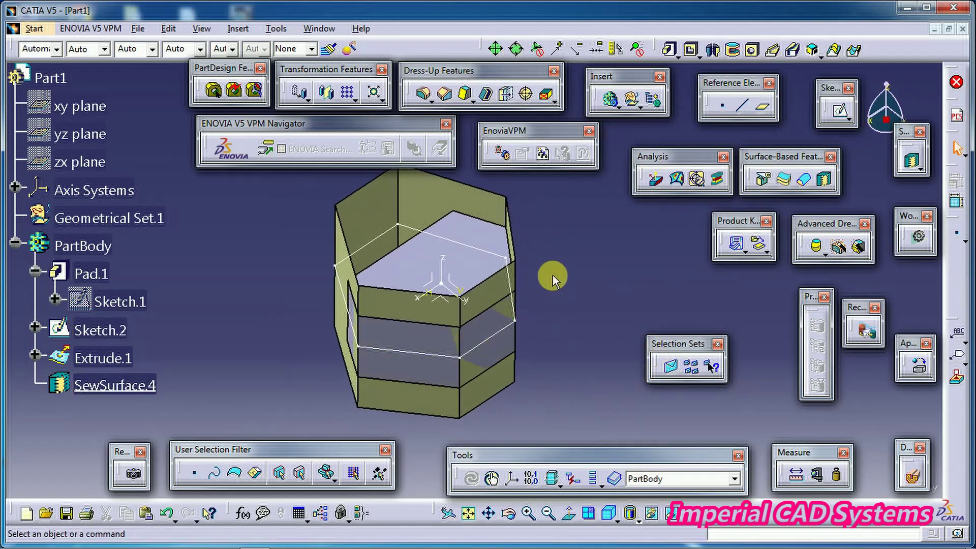
Step: Delete SewSurface.4 from the part body without deleting its exclusive parents
{"action": "left_click", "coordinate": [135, 386]}
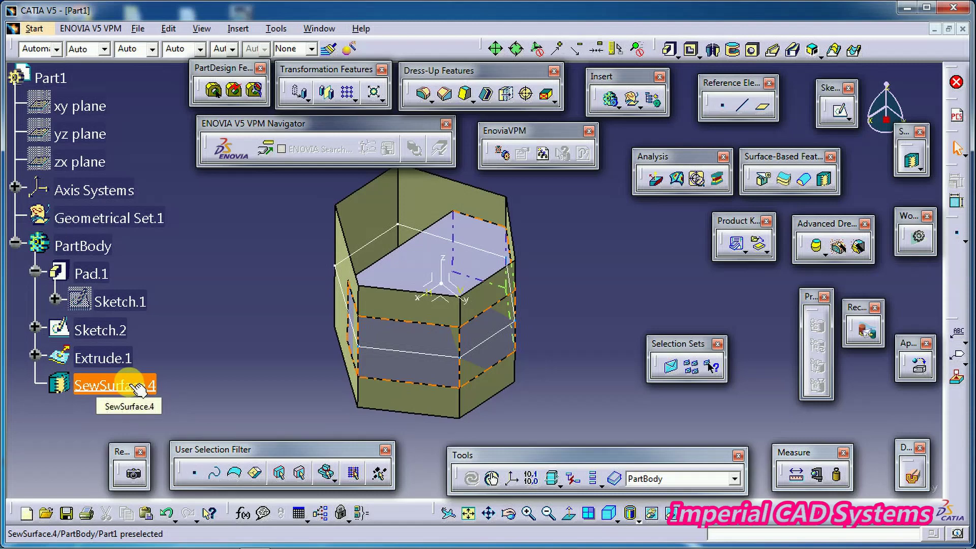
{"action": "right_click", "coordinate": [138, 389]}
{"action": "left_click", "coordinate": [155, 290]}
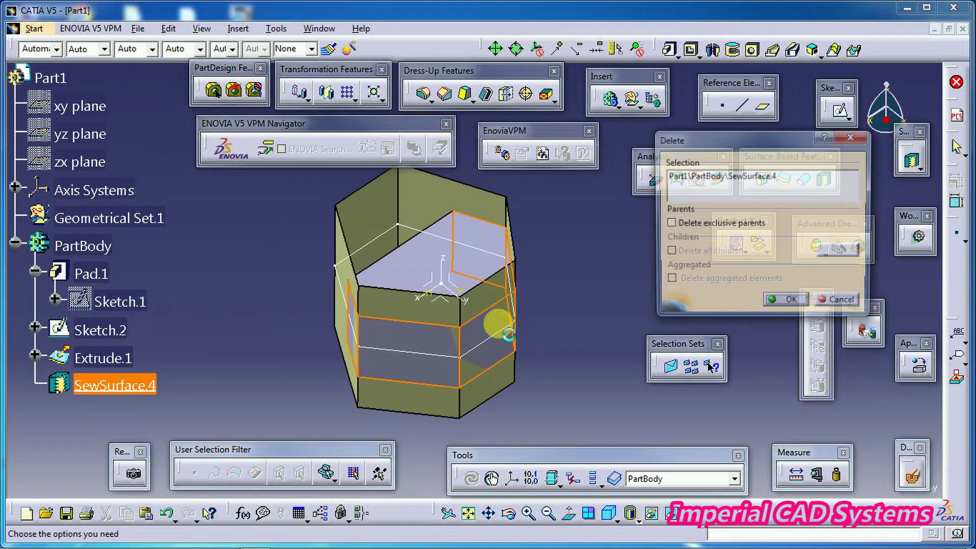
{"action": "left_click", "coordinate": [785, 303]}
Step: Shrink the hexagon in Sketch.2 by moving three vertices inward so its edges cross the rectangular pad's corners, and leave the sketch
{"action": "middle_click_drag", "start_coordinate": [457, 338], "coordinate": [383, 431]}
{"action": "double_click", "coordinate": [402, 396]}
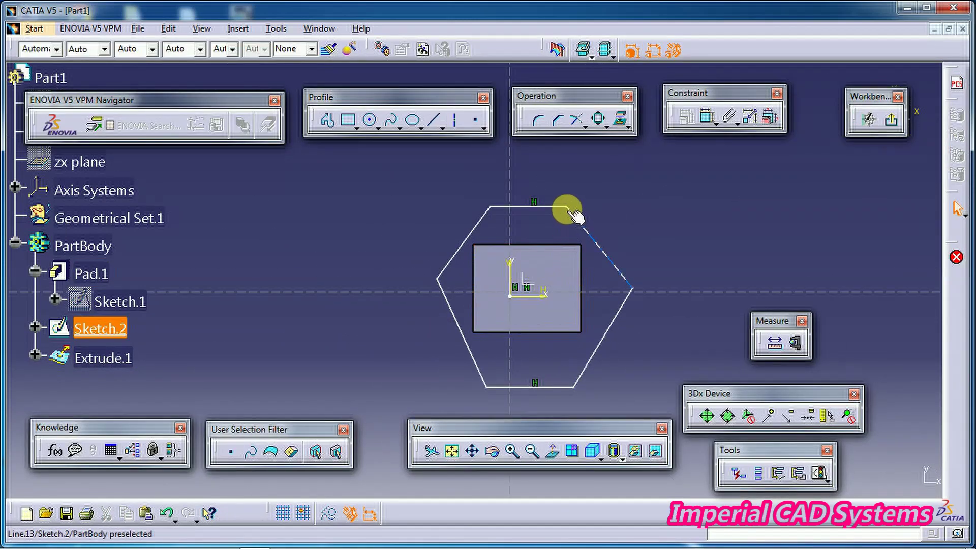
{"action": "left_click_drag", "start_coordinate": [565, 207], "coordinate": [542, 219]}
{"action": "left_click_drag", "start_coordinate": [632, 290], "coordinate": [606, 299]}
{"action": "left_click", "coordinate": [607, 300]}
{"action": "left_click_drag", "start_coordinate": [574, 388], "coordinate": [540, 349]}
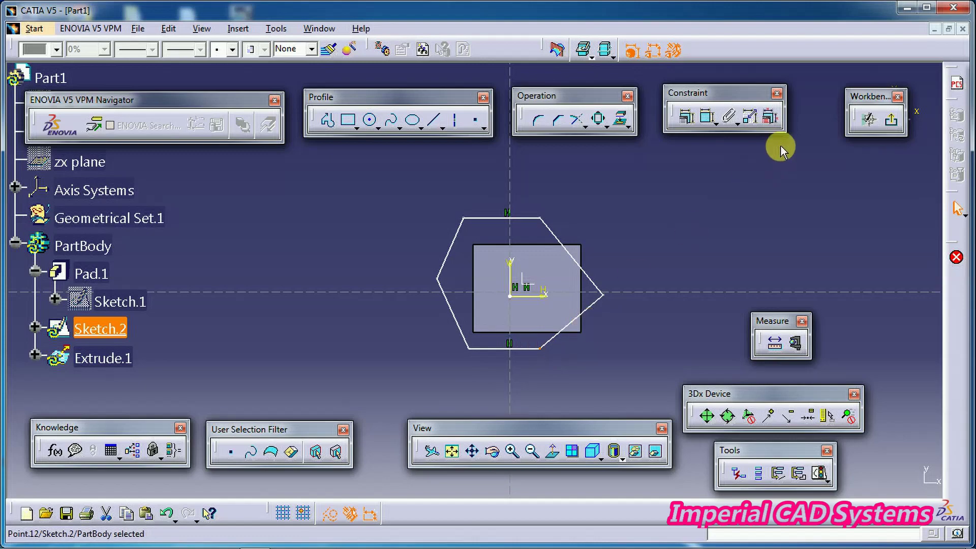
{"action": "left_click", "coordinate": [889, 120]}
{"action": "mouse_move", "coordinate": [388, 388]}
{"action": "middle_mouse_down"}
{"action": "mouse_move", "coordinate": [463, 345]}
{"action": "mouse_move", "coordinate": [492, 383]}
{"action": "mouse_move", "coordinate": [583, 309]}
{"action": "middle_mouse_up"}
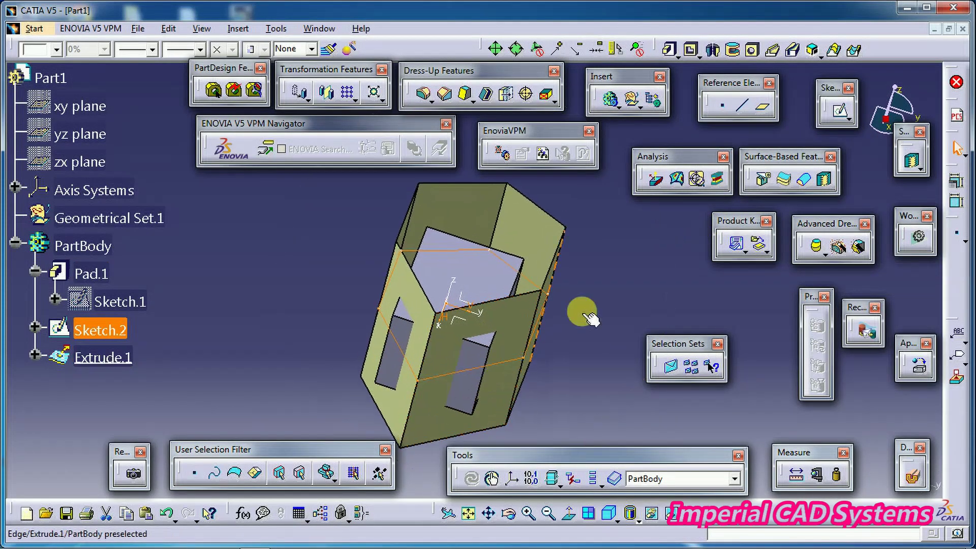
{"action": "left_click", "coordinate": [626, 275]}
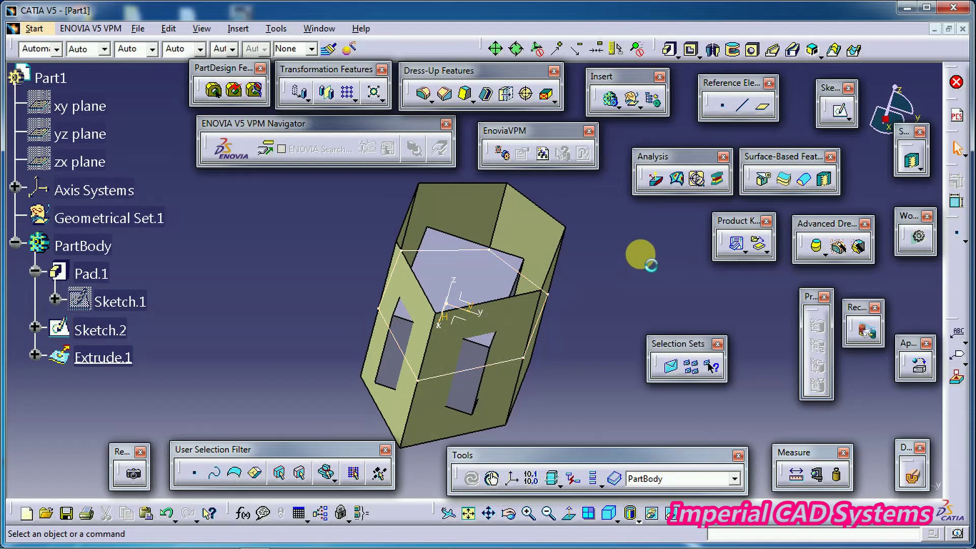
Step: Try to sew Extrude.1 to the rectangular pad, with the pad's front side face as the face to remove
{"action": "left_click", "coordinate": [826, 181]}
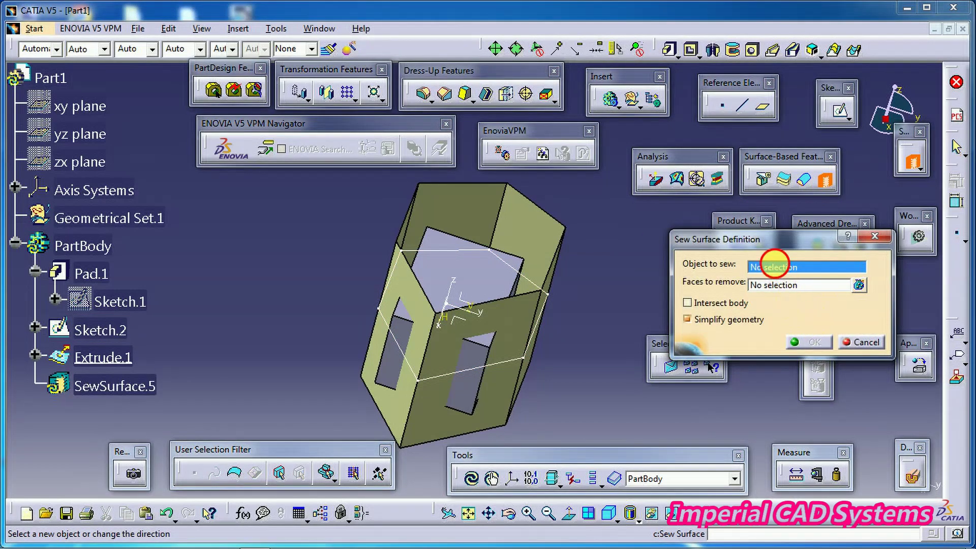
{"action": "left_click", "coordinate": [549, 242]}
{"action": "middle_click_drag", "start_coordinate": [593, 359], "coordinate": [624, 317]}
{"action": "left_click", "coordinate": [758, 285]}
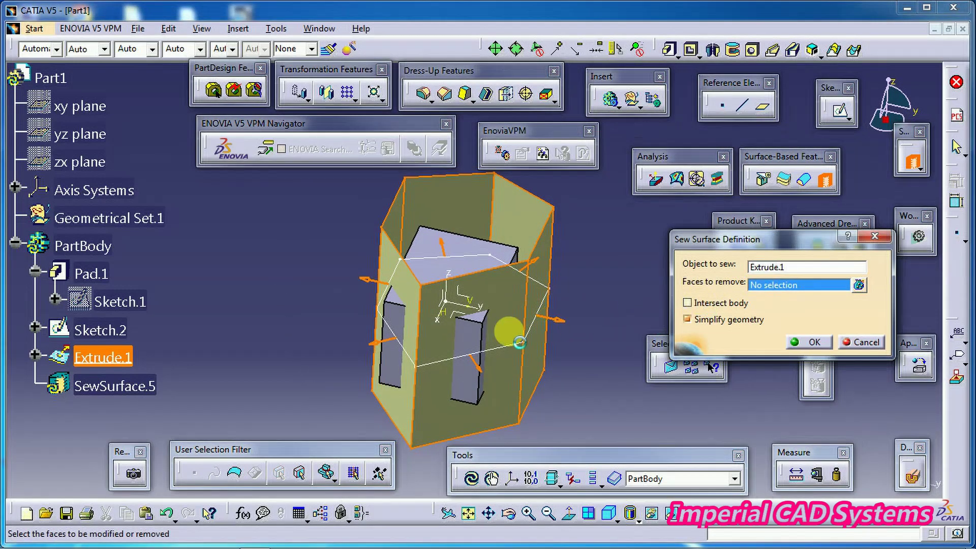
{"action": "left_click", "coordinate": [478, 346]}
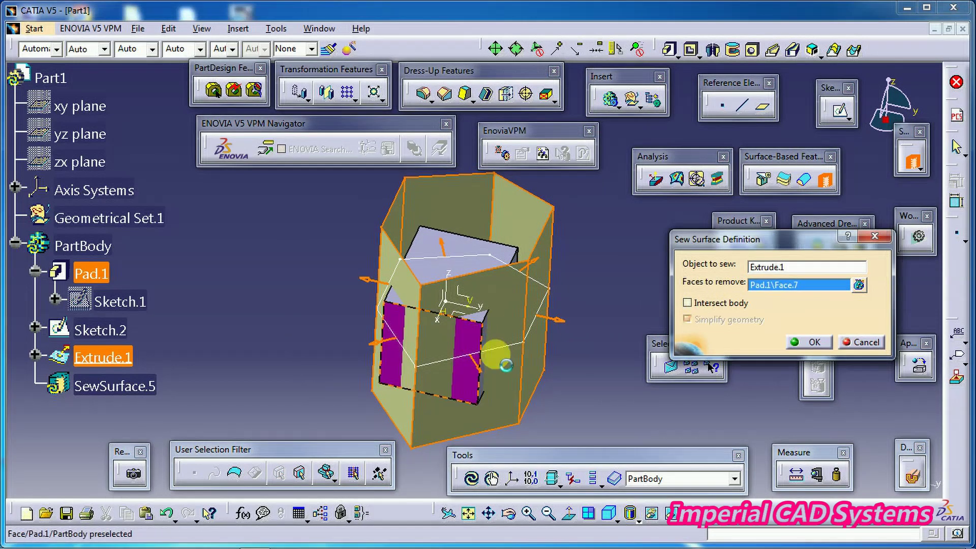
{"action": "left_click", "coordinate": [809, 342]}
Step: Reverse the sewing direction so the arrows point inward toward the pad, and apply the sew surface
{"action": "left_click", "coordinate": [622, 329]}
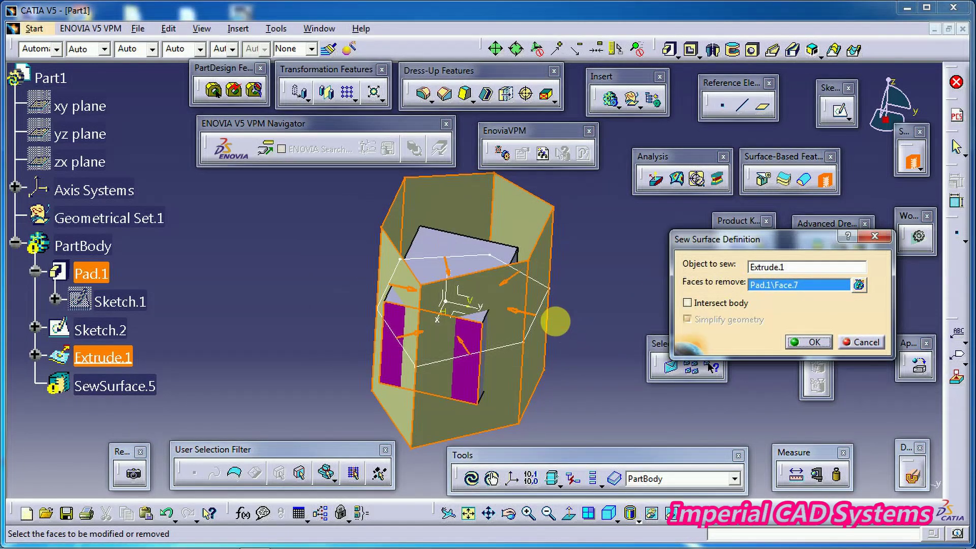
{"action": "left_click", "coordinate": [808, 343]}
{"action": "middle_click_drag", "start_coordinate": [539, 293], "coordinate": [538, 326]}
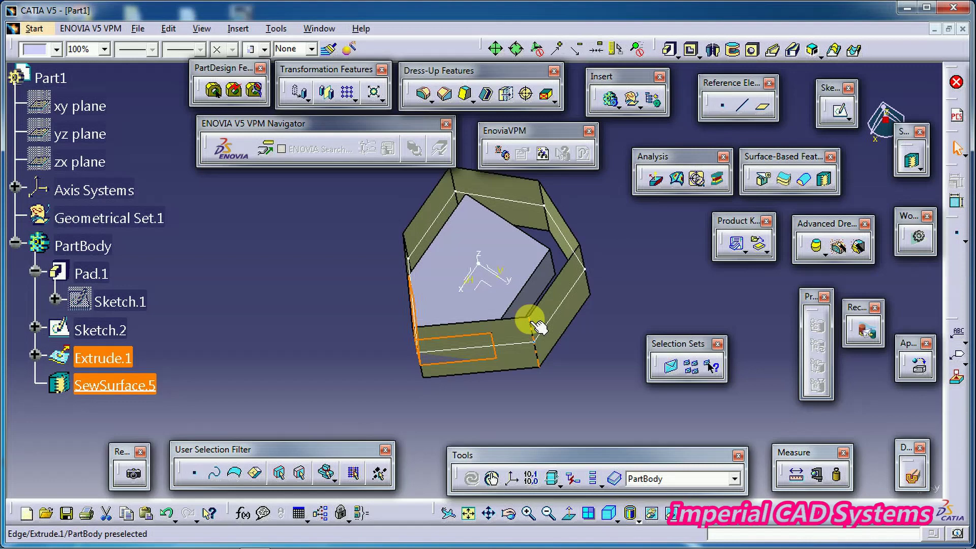
{"action": "middle_click_drag", "start_coordinate": [538, 326], "coordinate": [516, 312]}
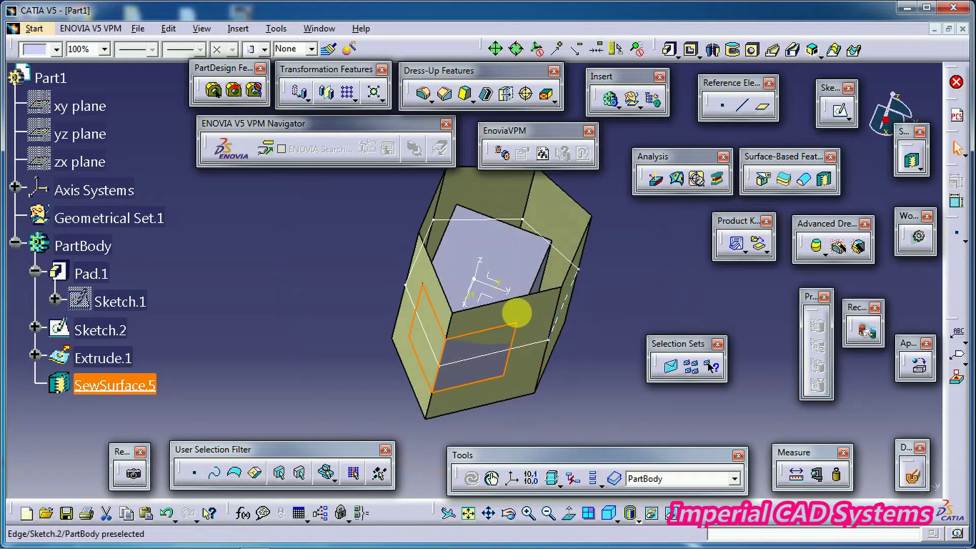
Step: Edit SewSurface.5 to add two more side faces of the pad, making three faces to remove
{"action": "double_click", "coordinate": [123, 385]}
{"action": "middle_click_drag", "start_coordinate": [223, 375], "coordinate": [405, 435]}
{"action": "left_click", "coordinate": [758, 285]}
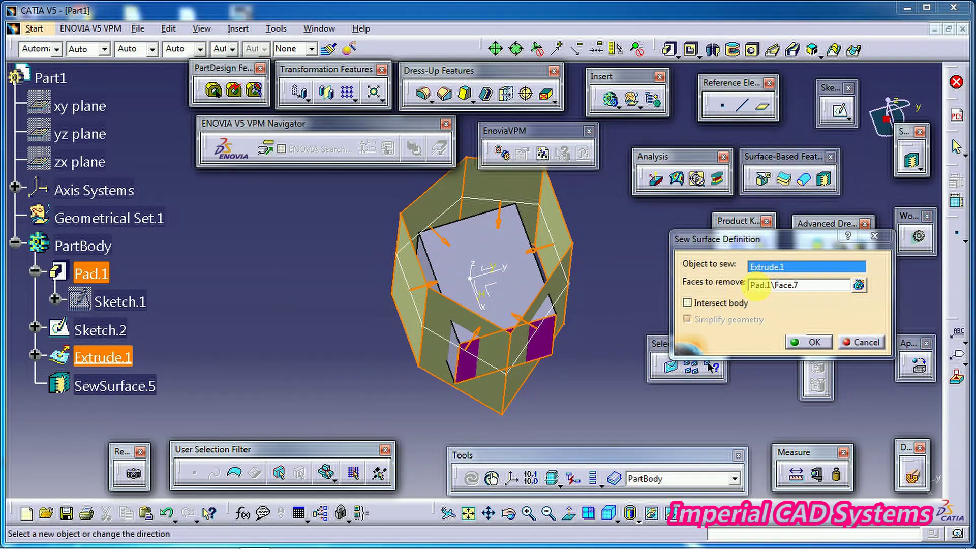
{"action": "middle_click_drag", "start_coordinate": [508, 320], "coordinate": [420, 316]}
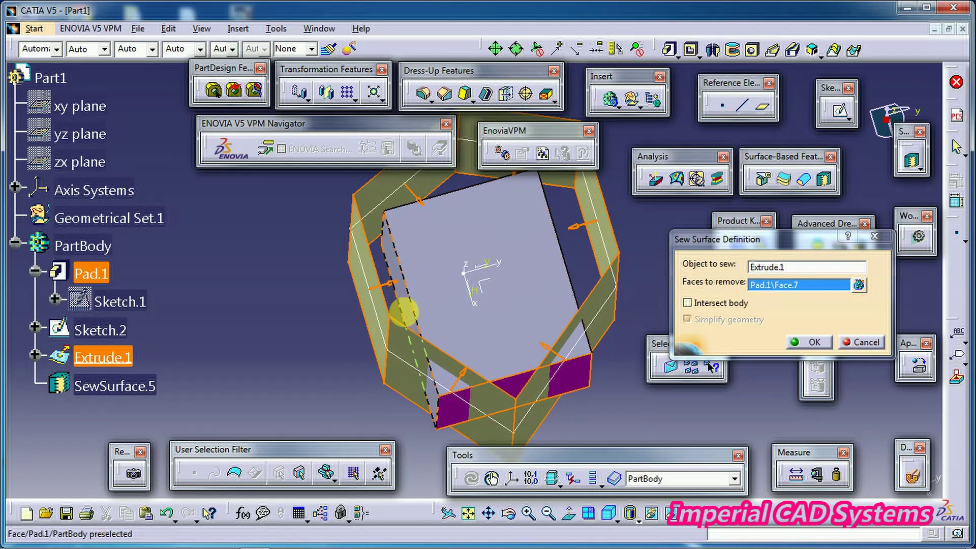
{"action": "left_click", "coordinate": [411, 318]}
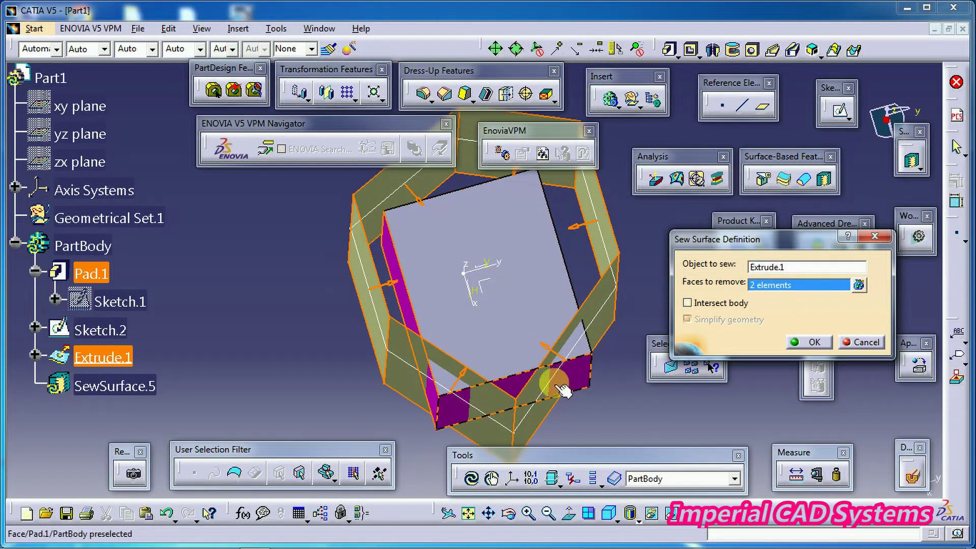
{"action": "middle_click_drag", "start_coordinate": [631, 289], "coordinate": [562, 283]}
{"action": "left_click", "coordinate": [562, 279]}
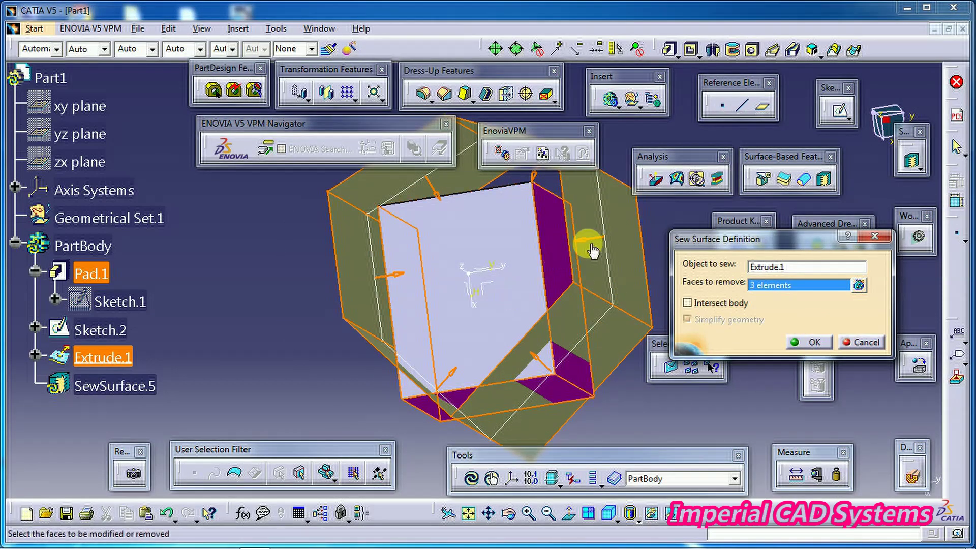
{"action": "left_click", "coordinate": [815, 343]}
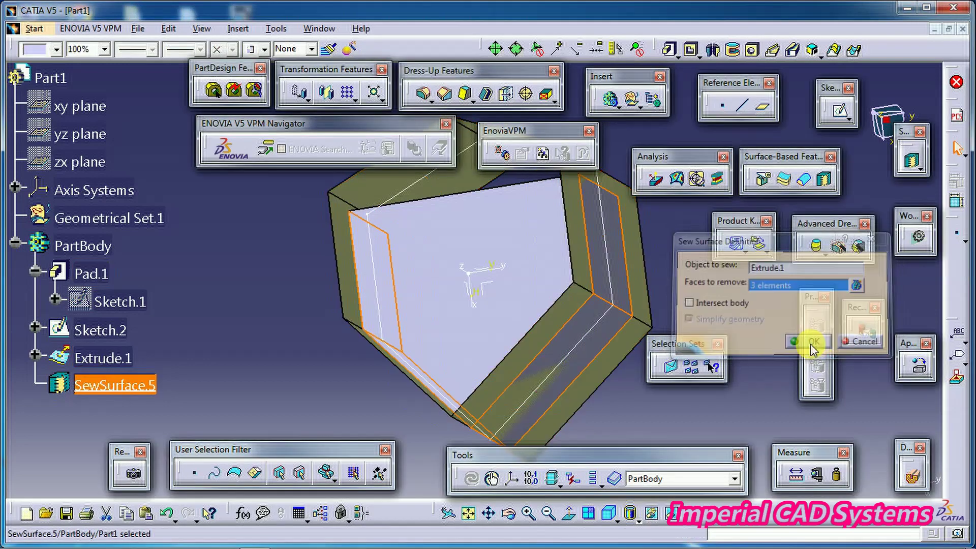
{"action": "middle_click_drag", "start_coordinate": [351, 378], "coordinate": [551, 305]}
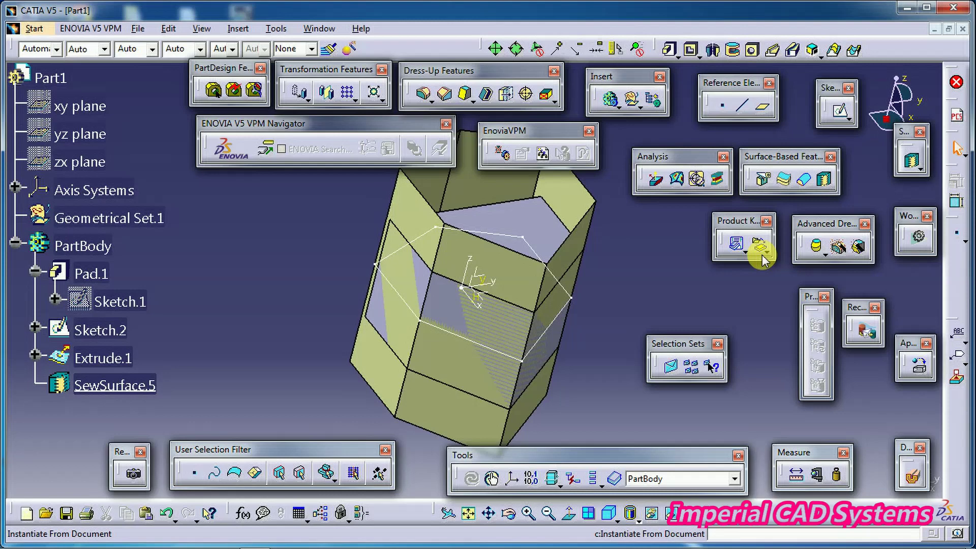
{"action": "left_click_drag", "start_coordinate": [763, 259], "coordinate": [763, 277]}
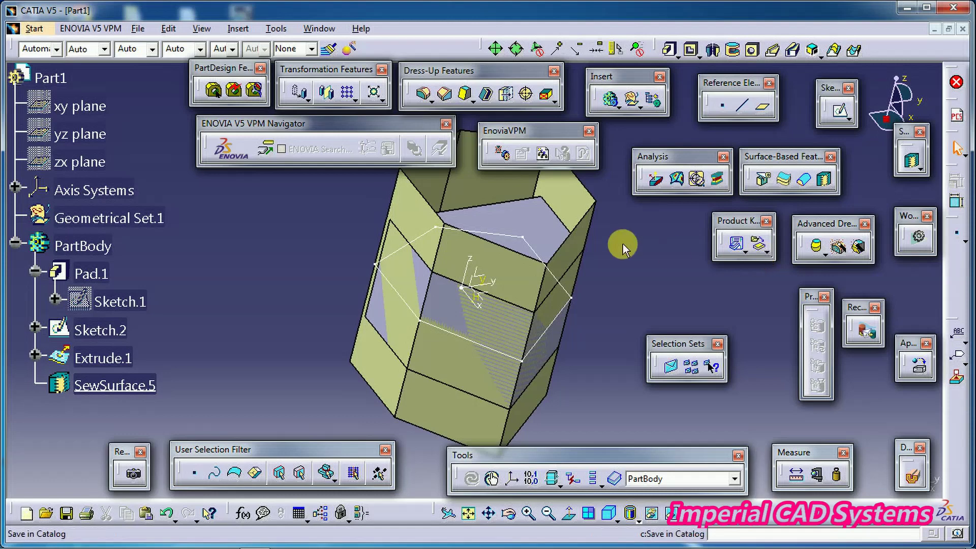
{"action": "middle_click_drag", "start_coordinate": [593, 254], "coordinate": [523, 327]}
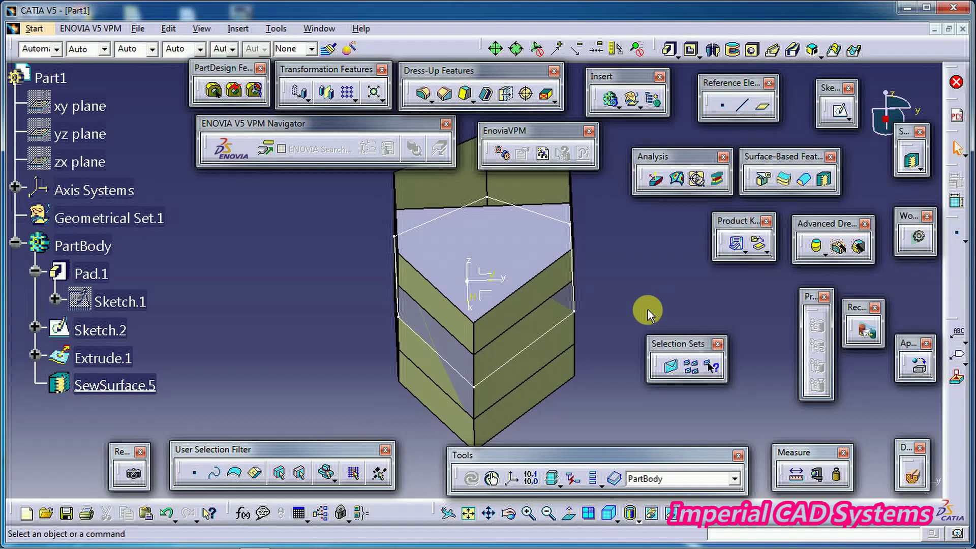
{"action": "key", "text": "alt+s"}
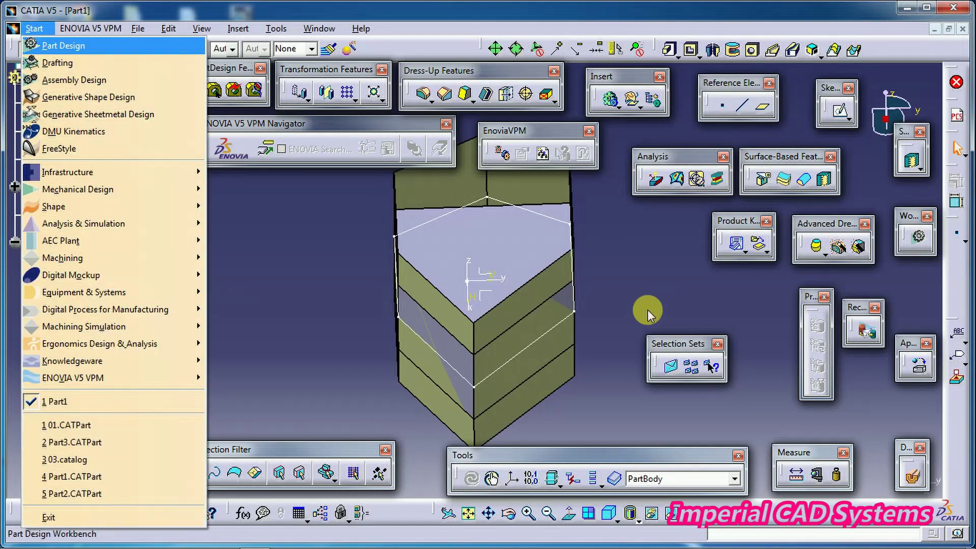